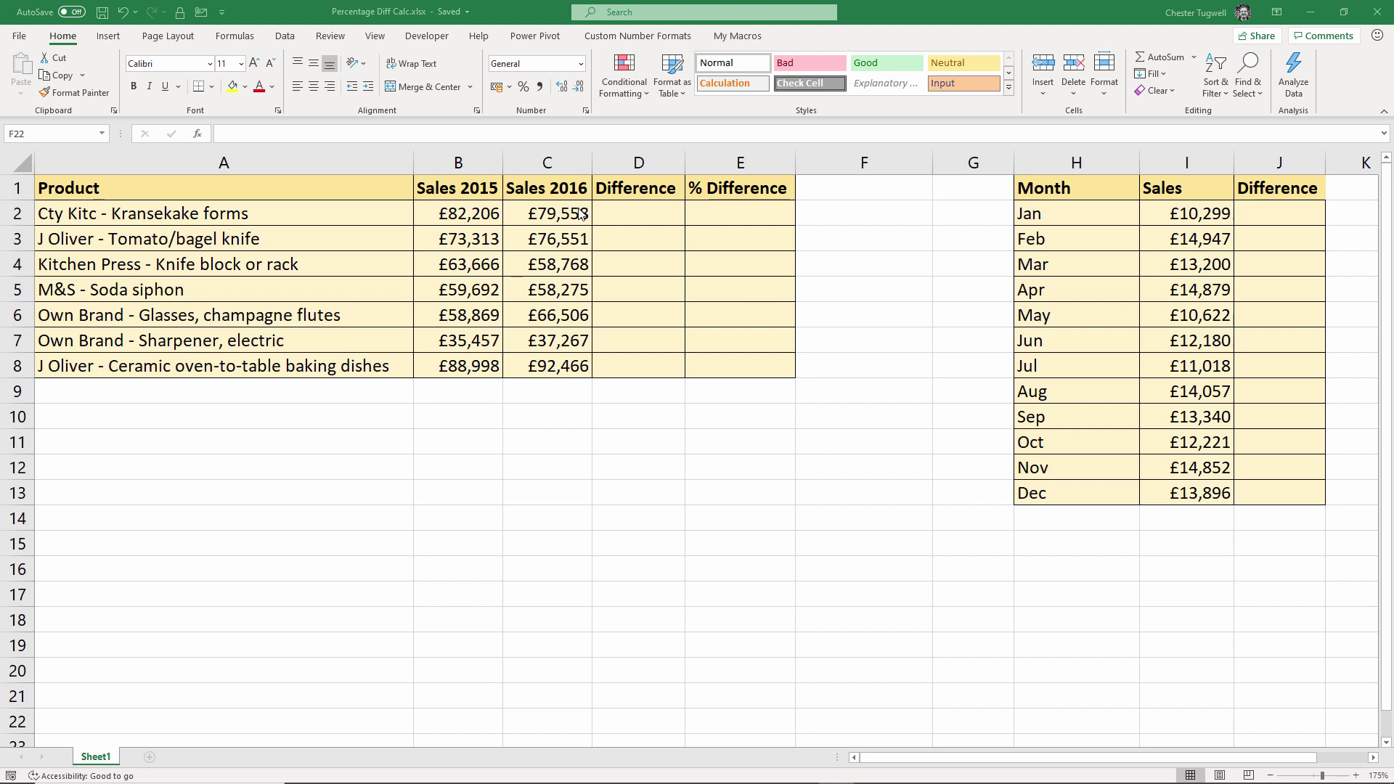
Enter =C2-B2 in D2 and fill it down to D8
{"action": "left_click", "coordinate": [641, 214]}
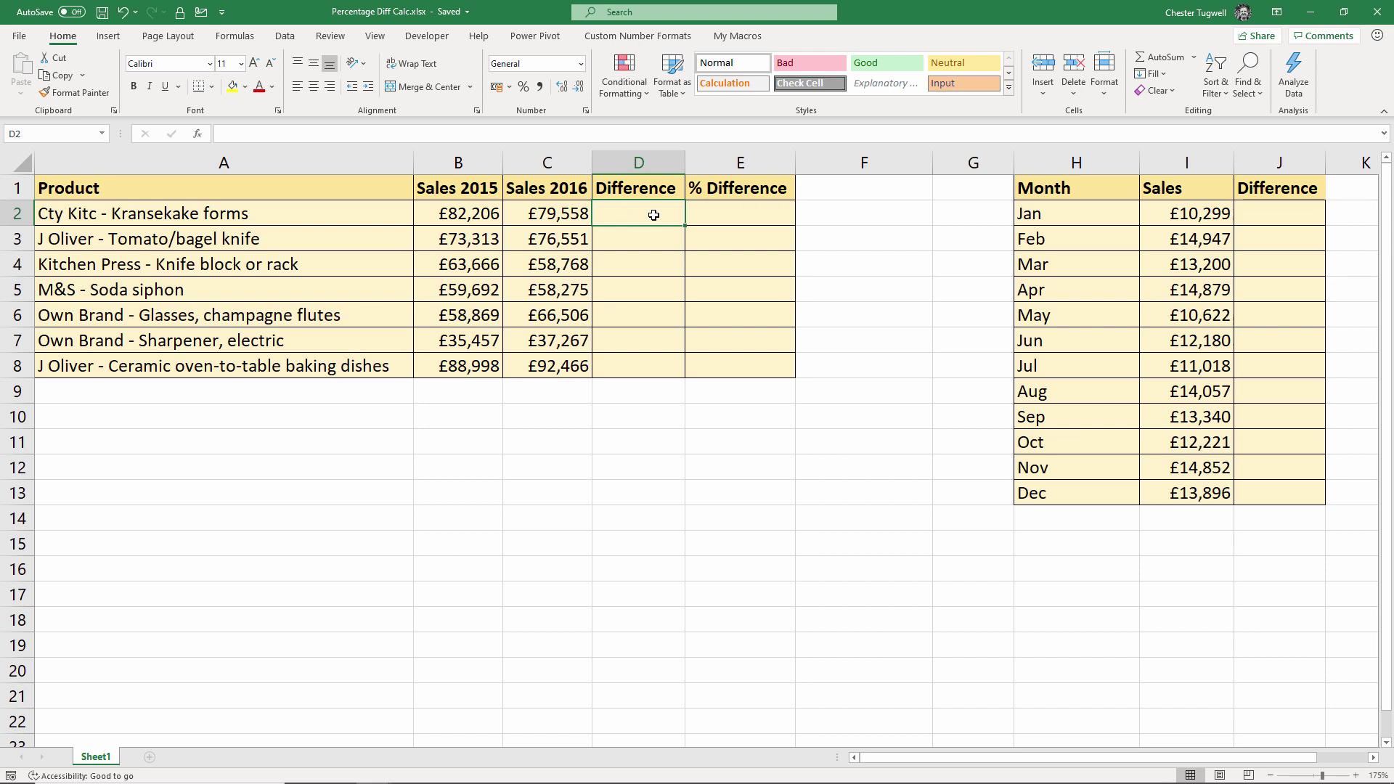
{"action": "type", "text": "="}
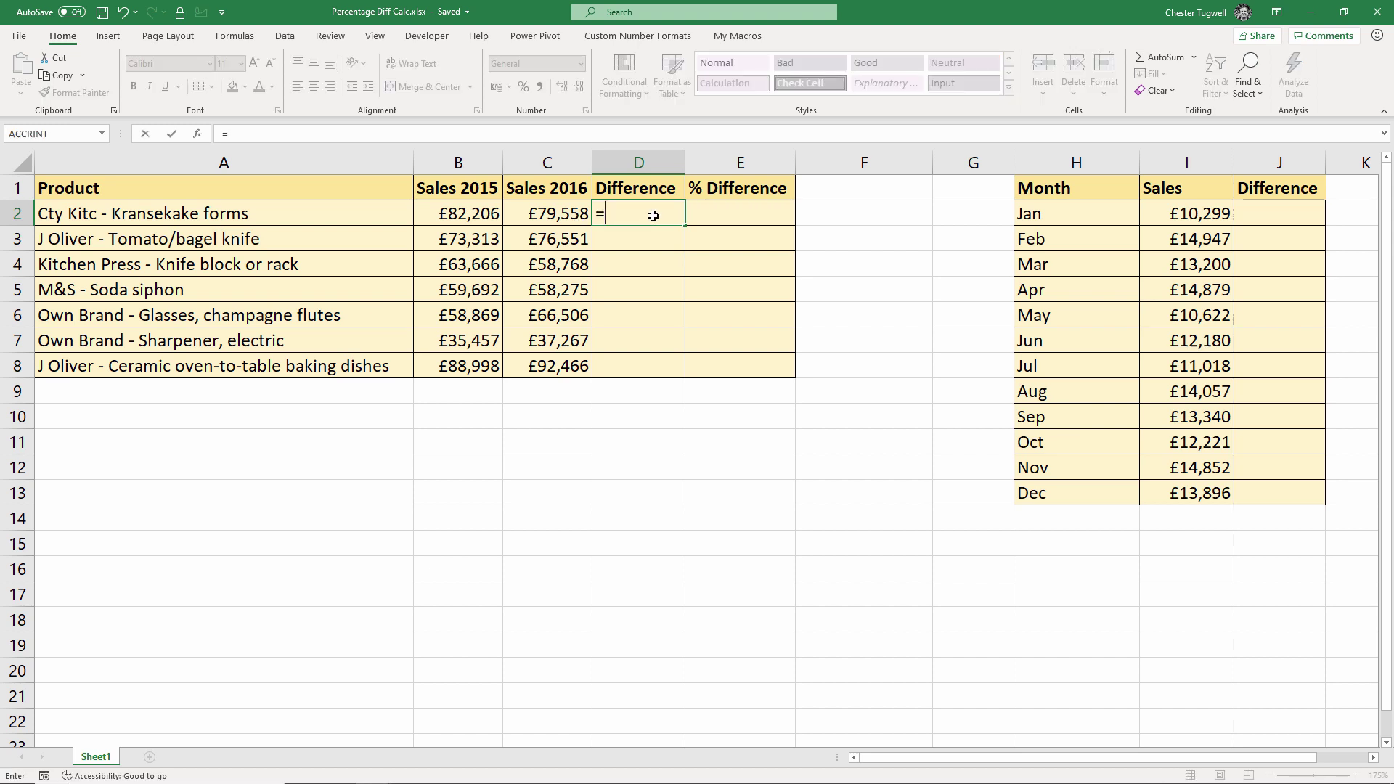
{"action": "left_click", "coordinate": [556, 217]}
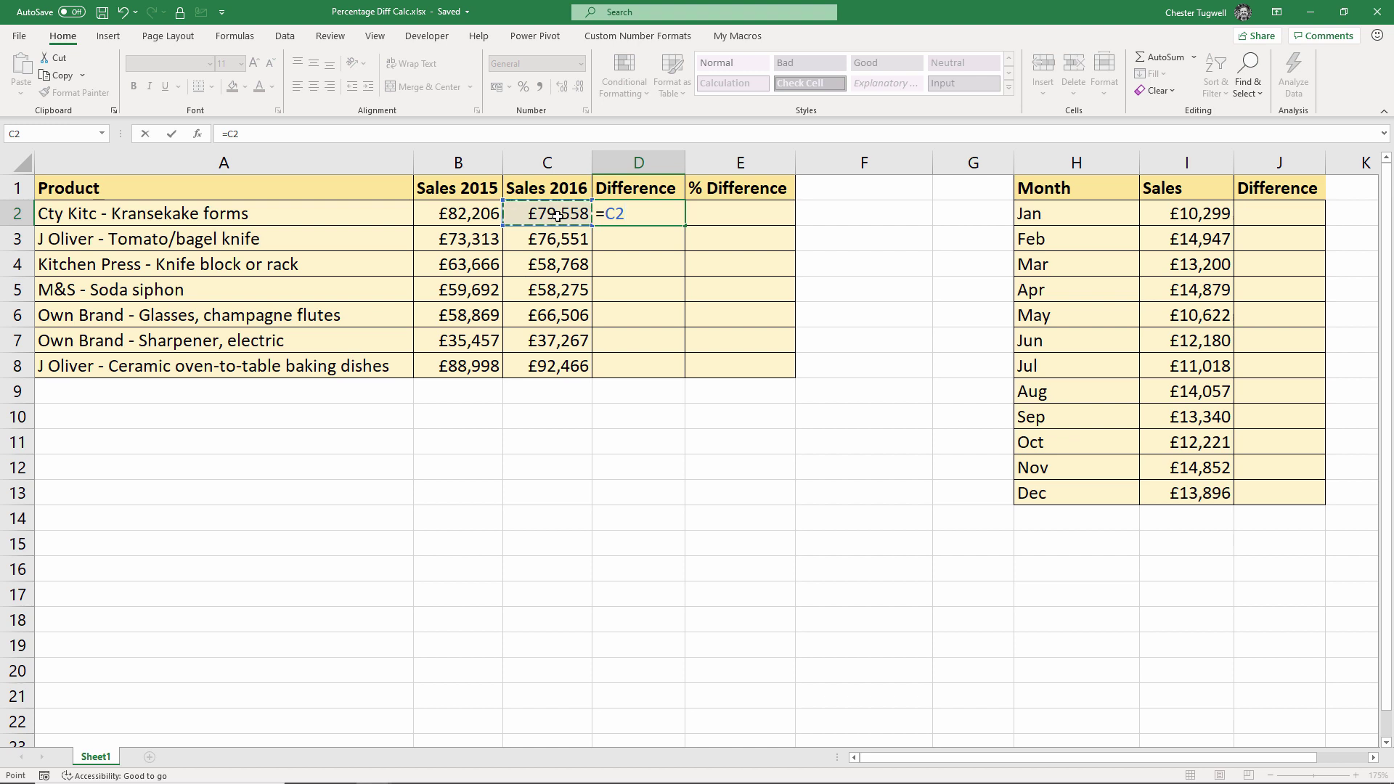
{"action": "type", "text": "-"}
{"action": "left_click", "coordinate": [476, 217]}
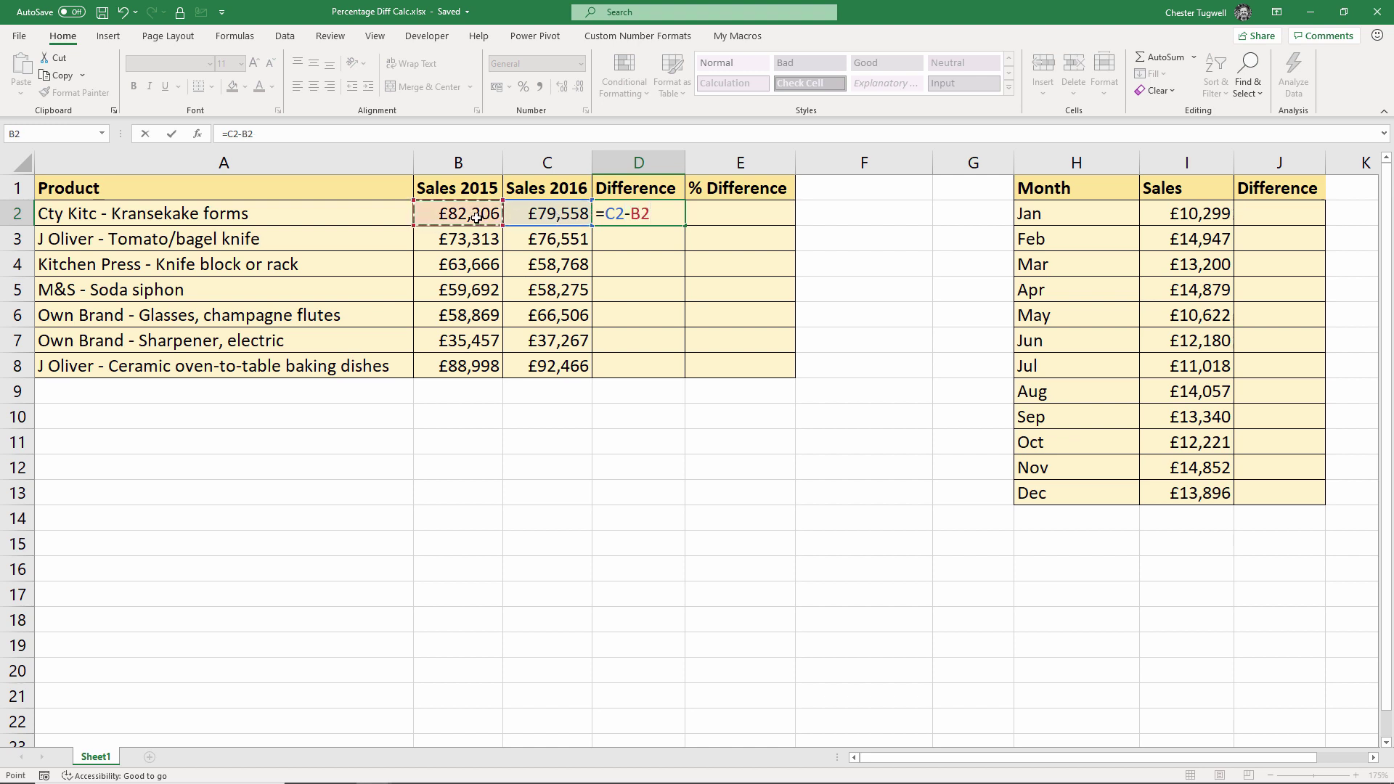
{"action": "key", "text": "Return"}
{"action": "left_click", "coordinate": [644, 221]}
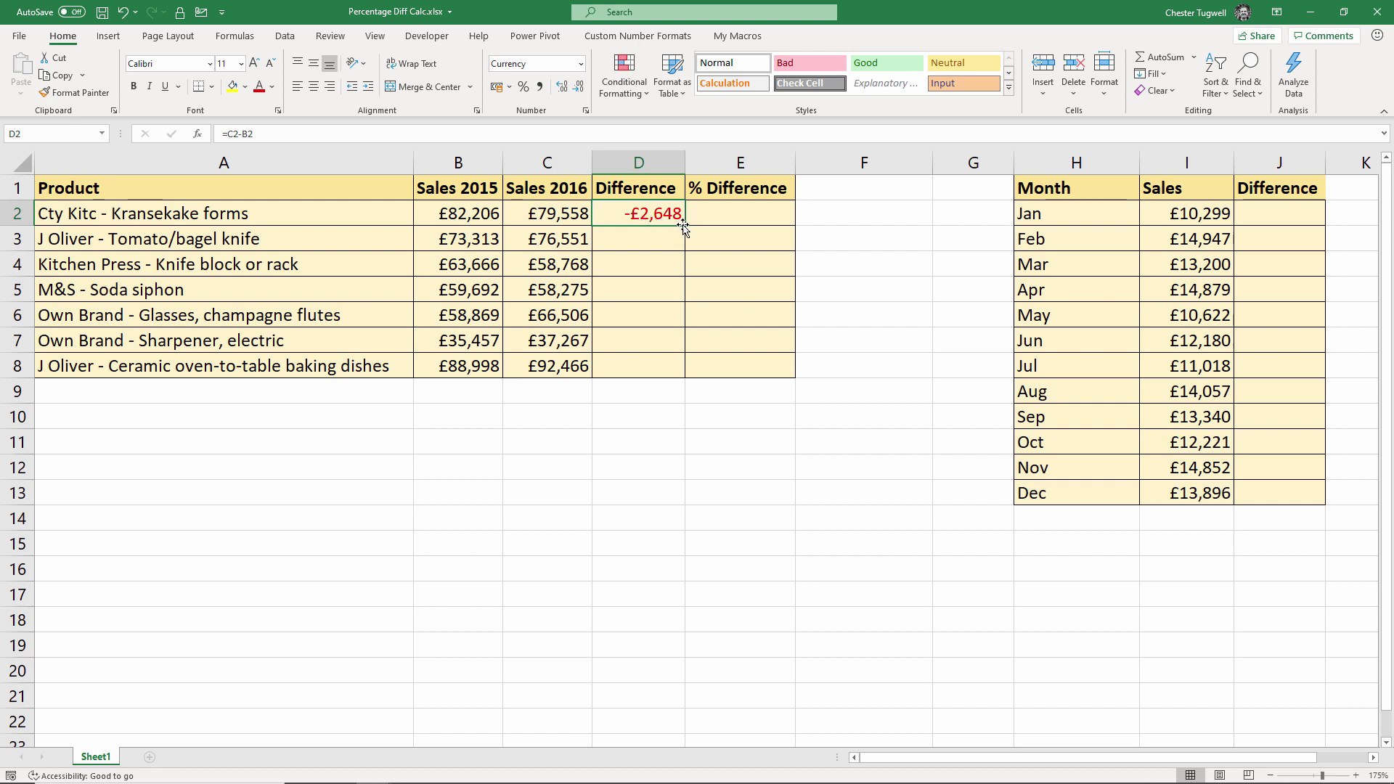
{"action": "left_click_drag", "start_coordinate": [688, 228], "coordinate": [669, 369]}
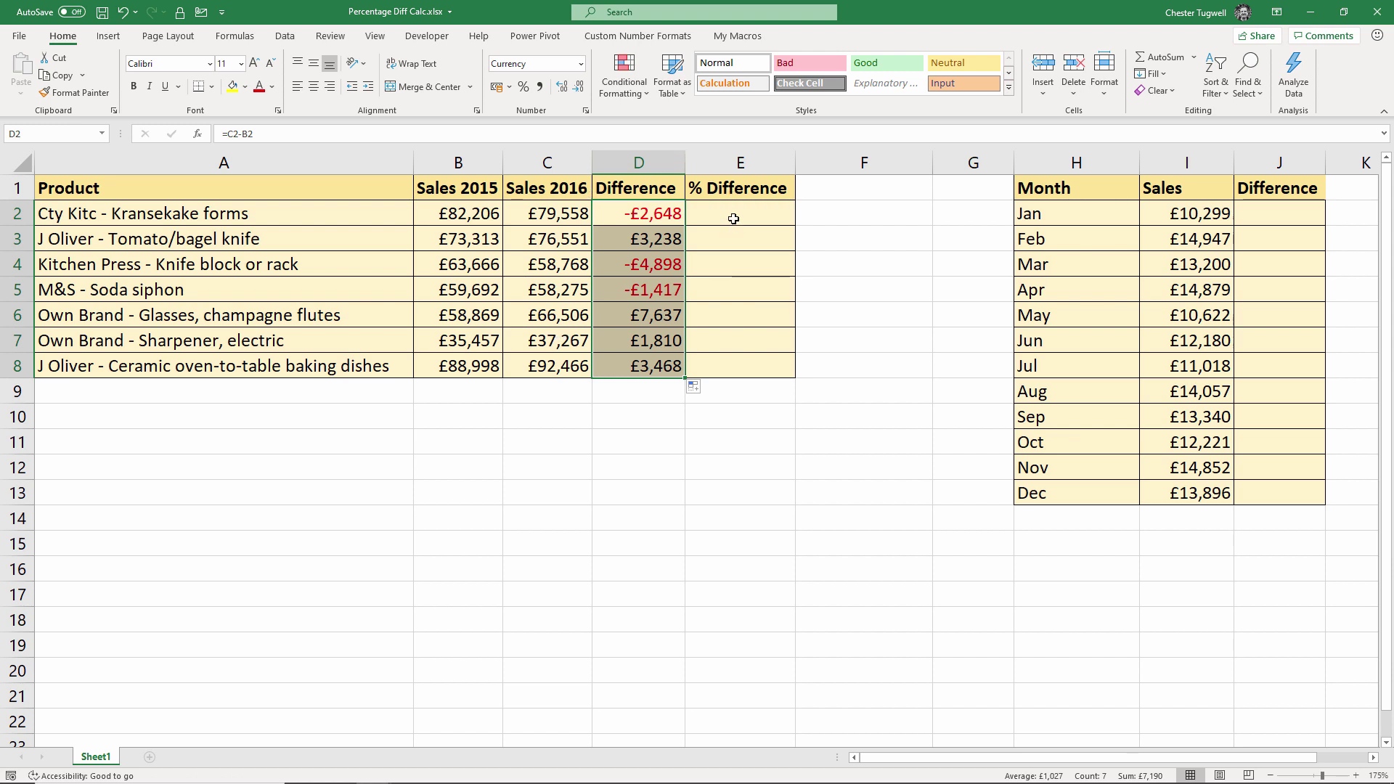
Enter =D2/B2 in E2 to divide the difference by 2015 sales
{"action": "left_click", "coordinate": [647, 213]}
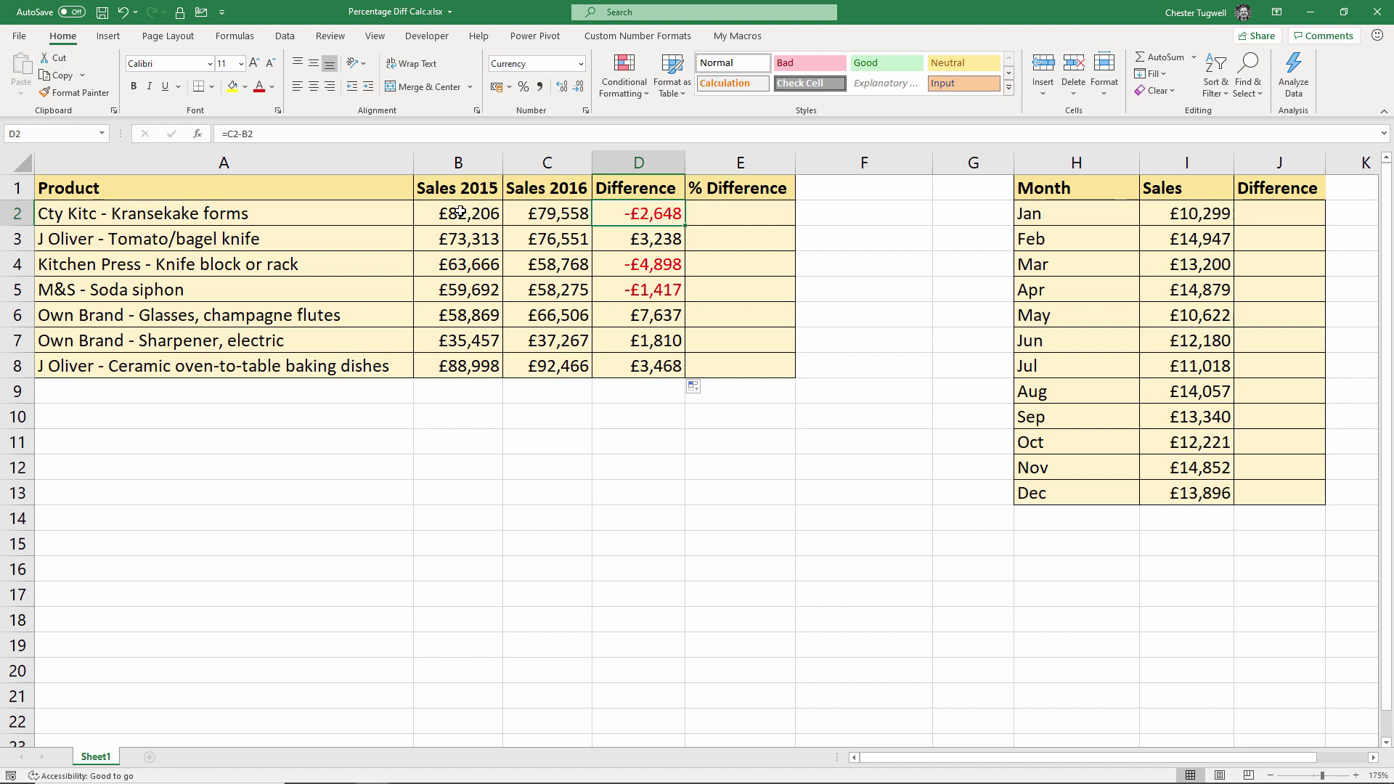
{"action": "left_click", "coordinate": [732, 215]}
{"action": "type", "text": "="}
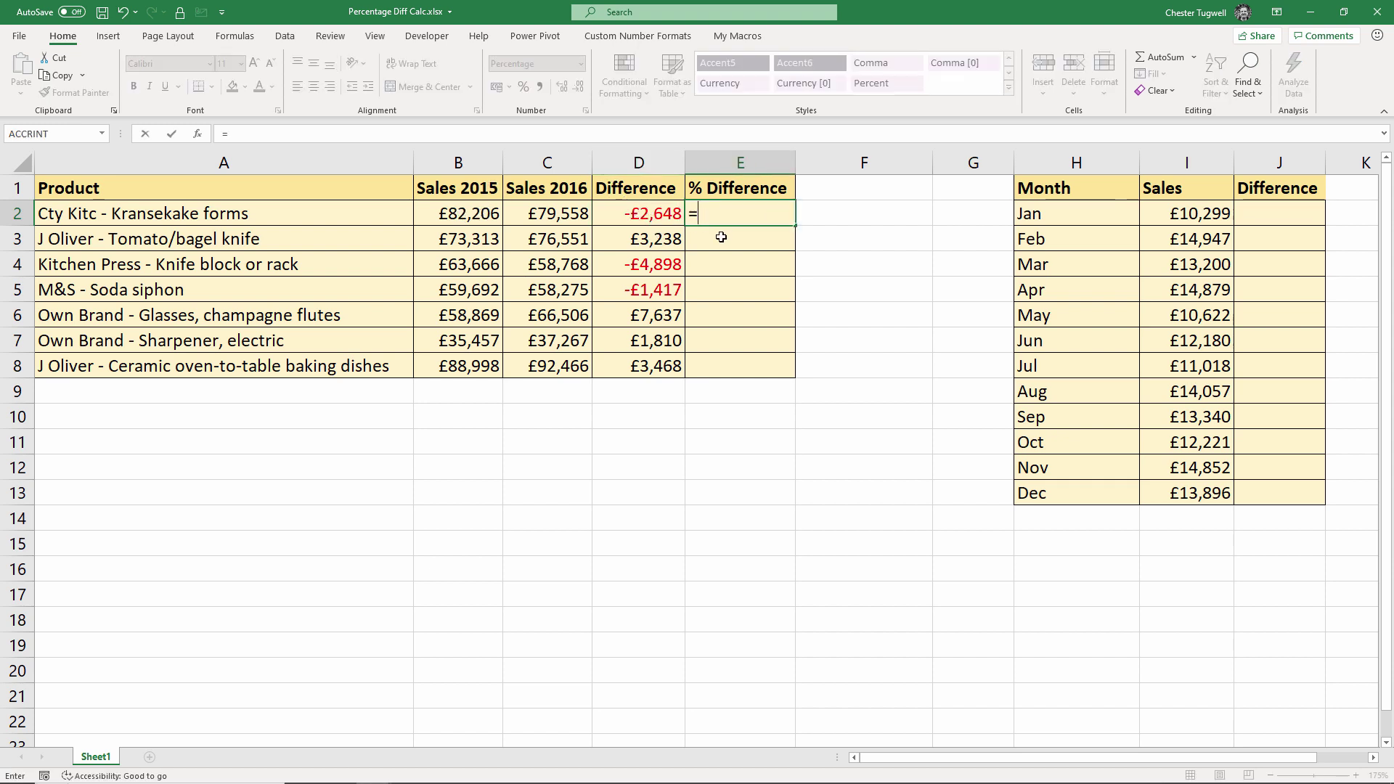
{"action": "left_click", "coordinate": [651, 215]}
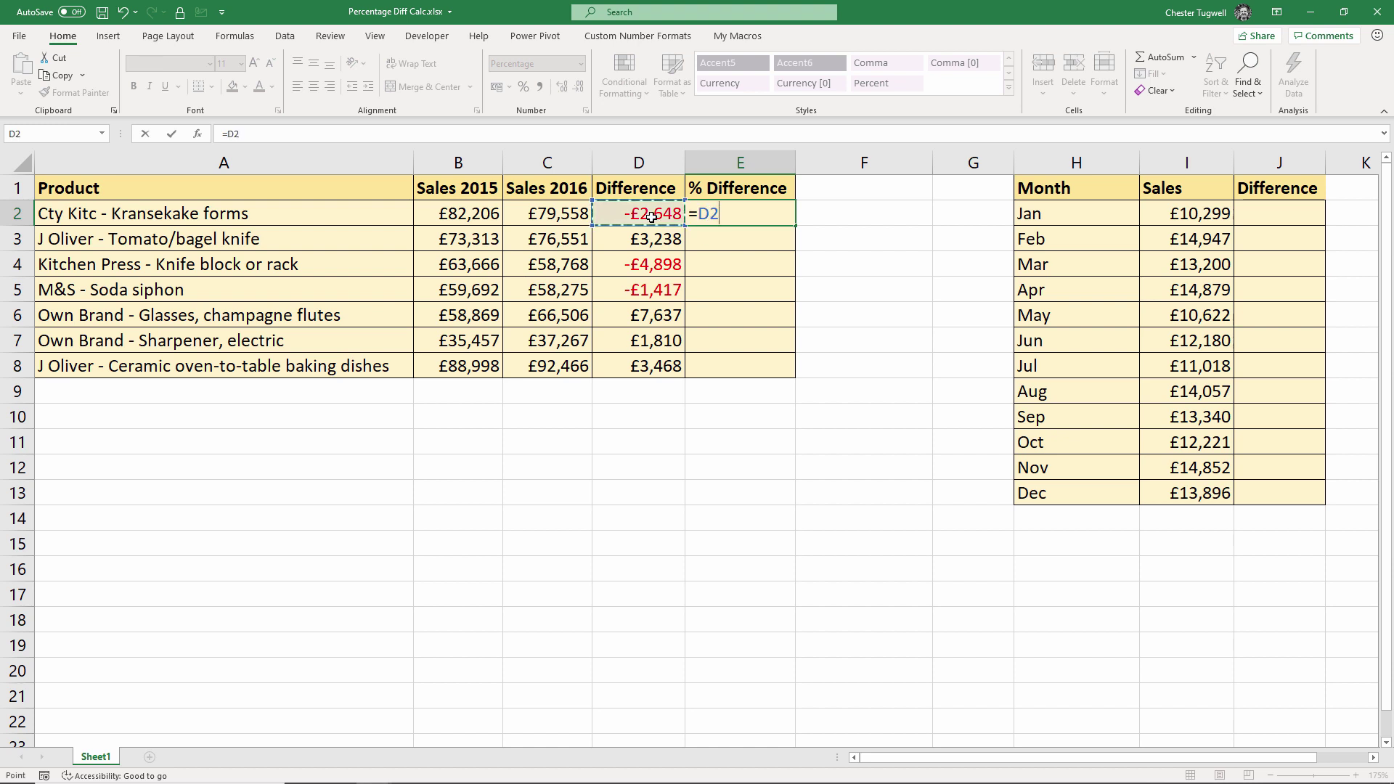
{"action": "type", "text": "/"}
{"action": "left_click", "coordinate": [453, 212]}
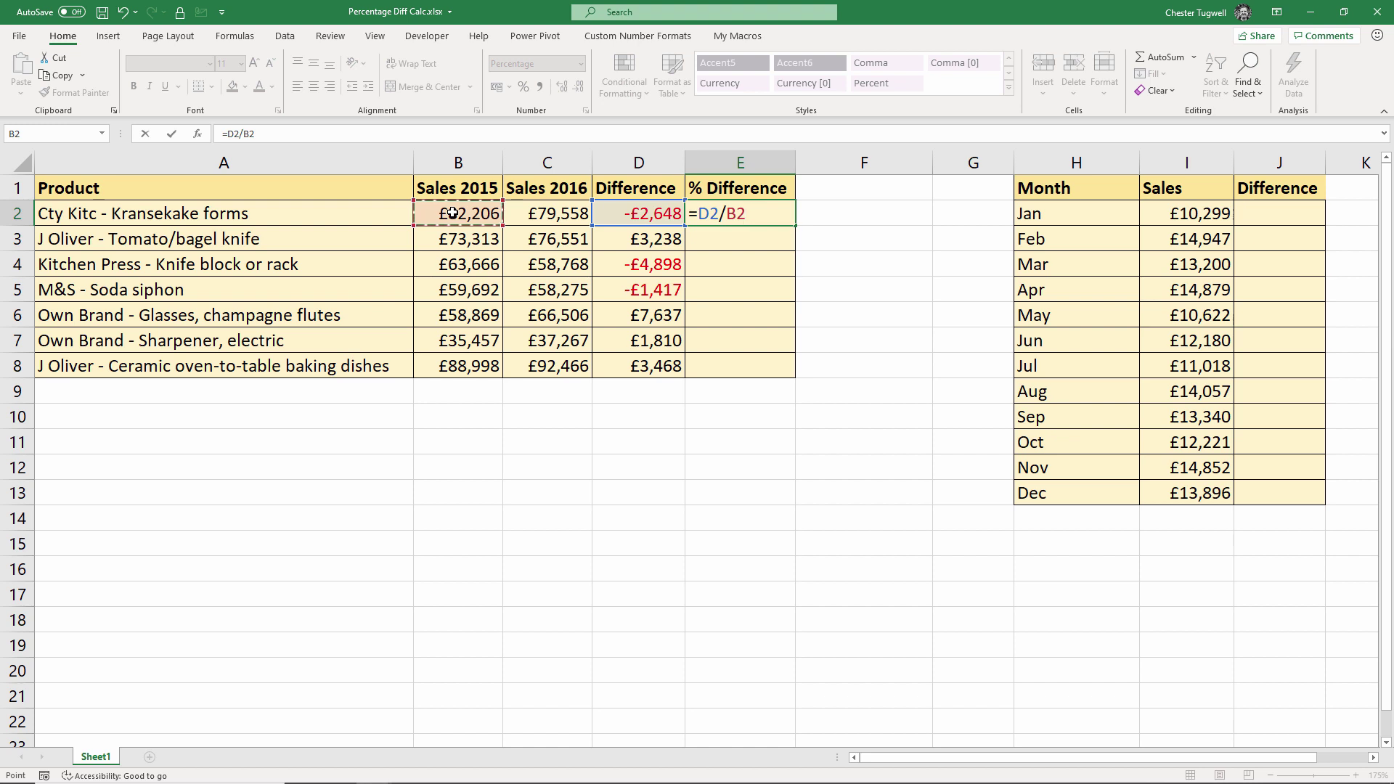
{"action": "key", "text": "Return"}
Format E2 as a one-decimal percentage and fill it down to E8
{"action": "left_click", "coordinate": [758, 220]}
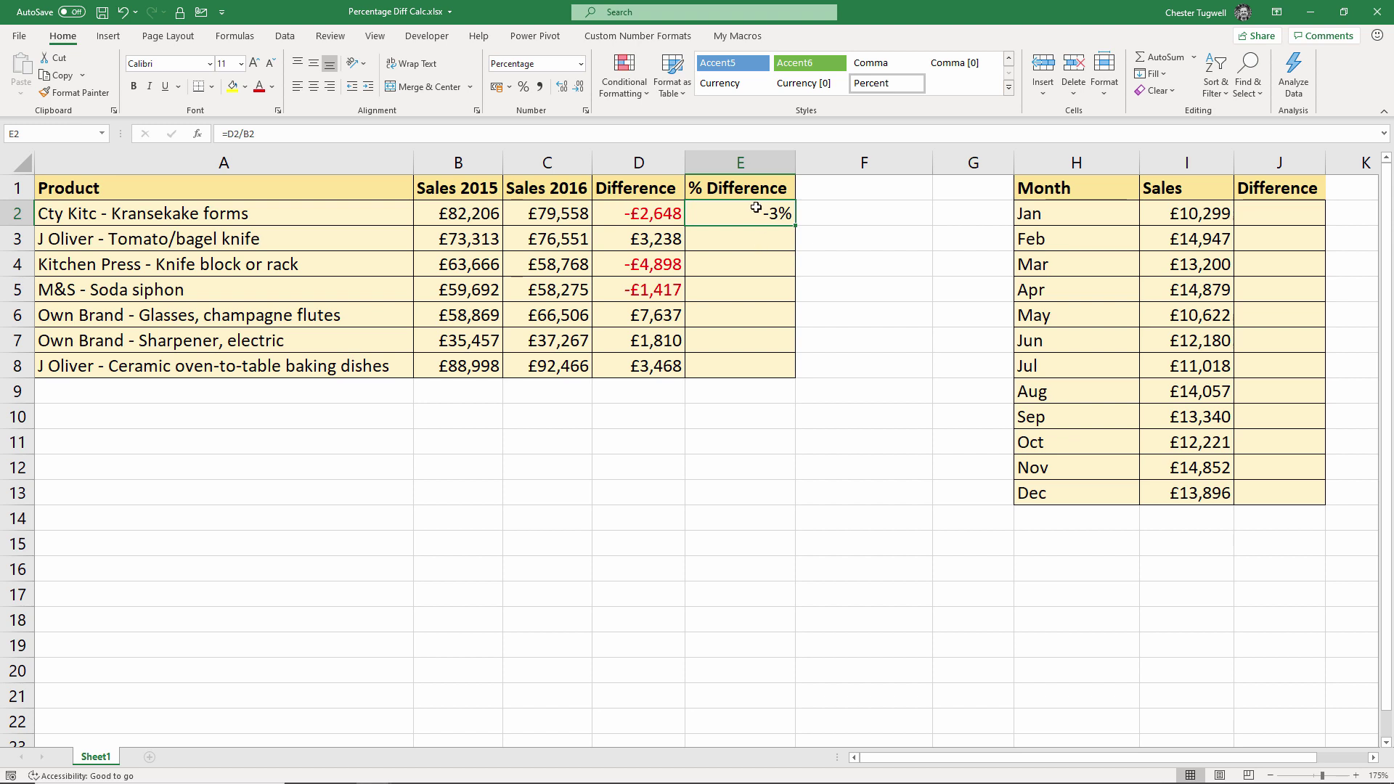
{"action": "left_click", "coordinate": [581, 64]}
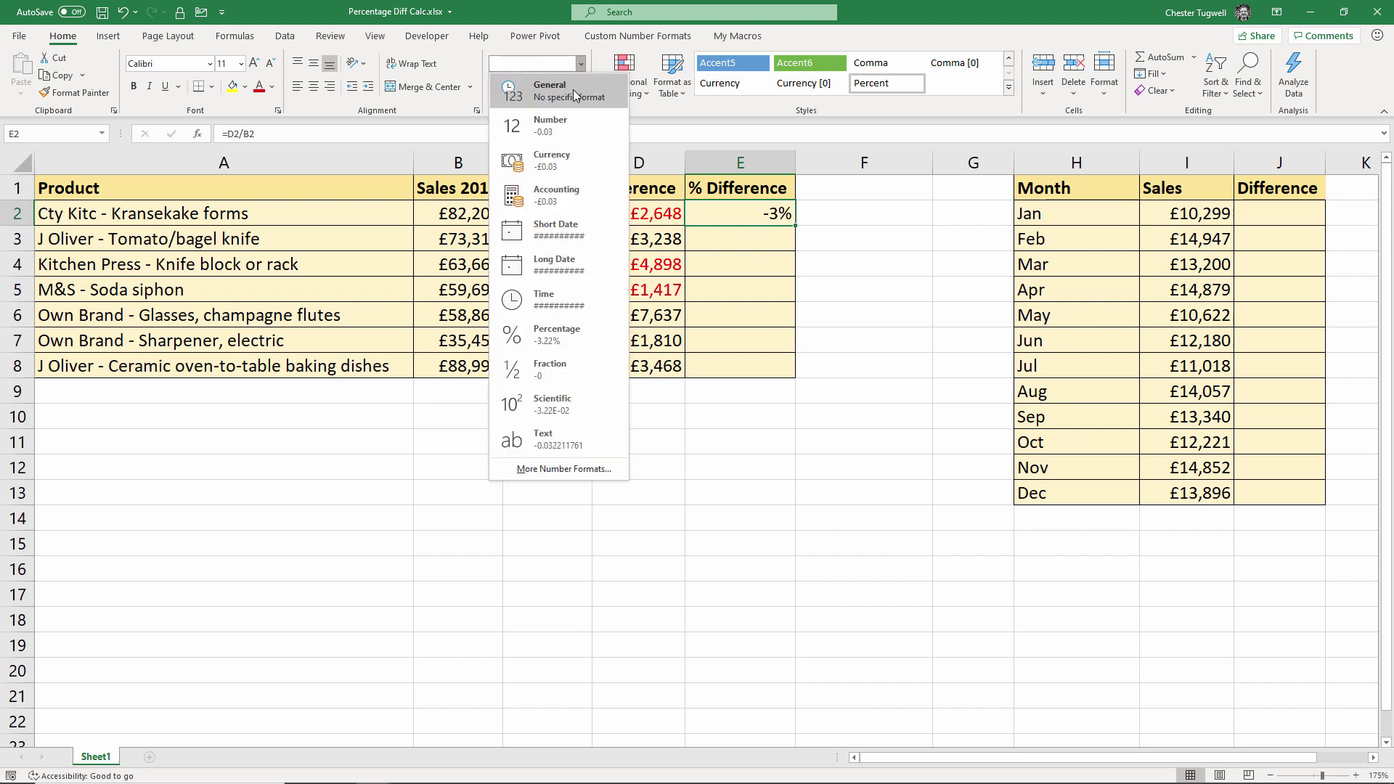
{"action": "left_click", "coordinate": [575, 95]}
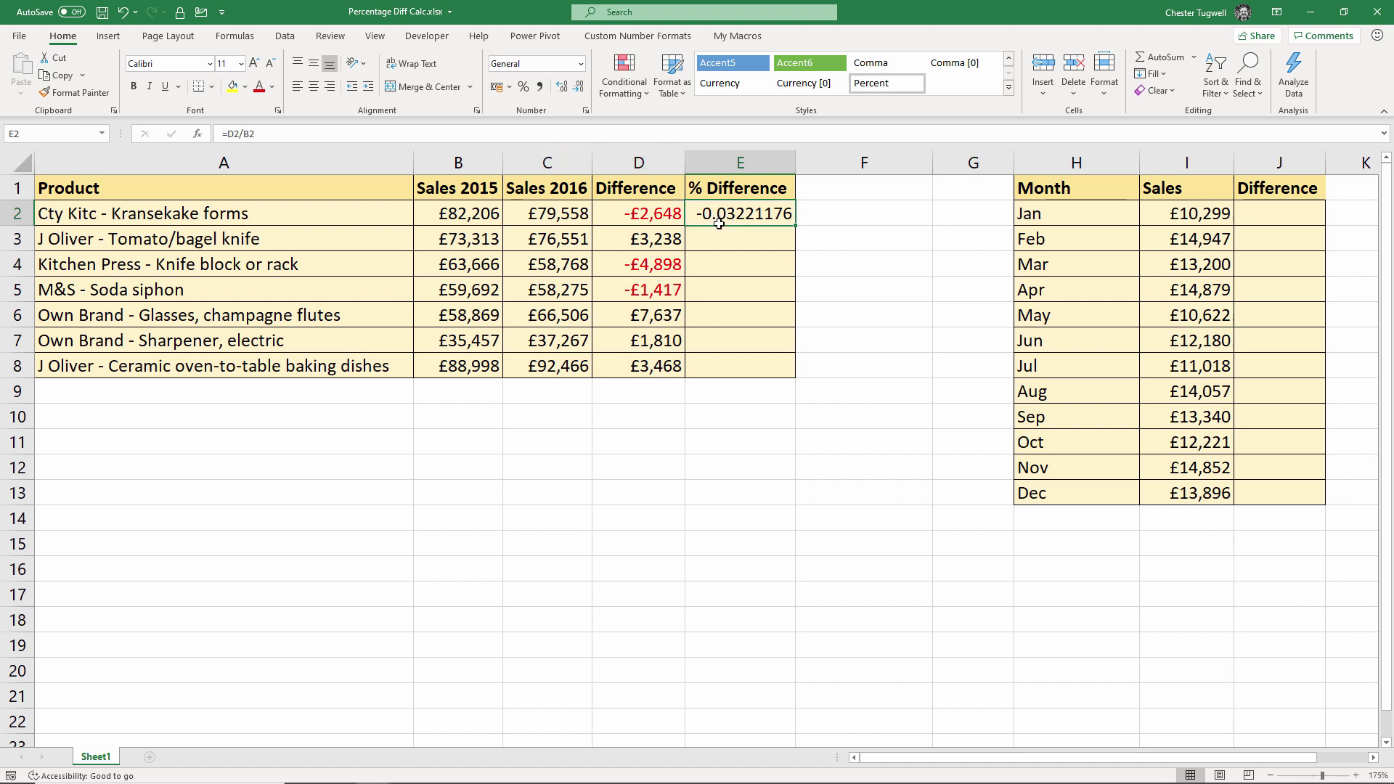
{"action": "left_click", "coordinate": [524, 92]}
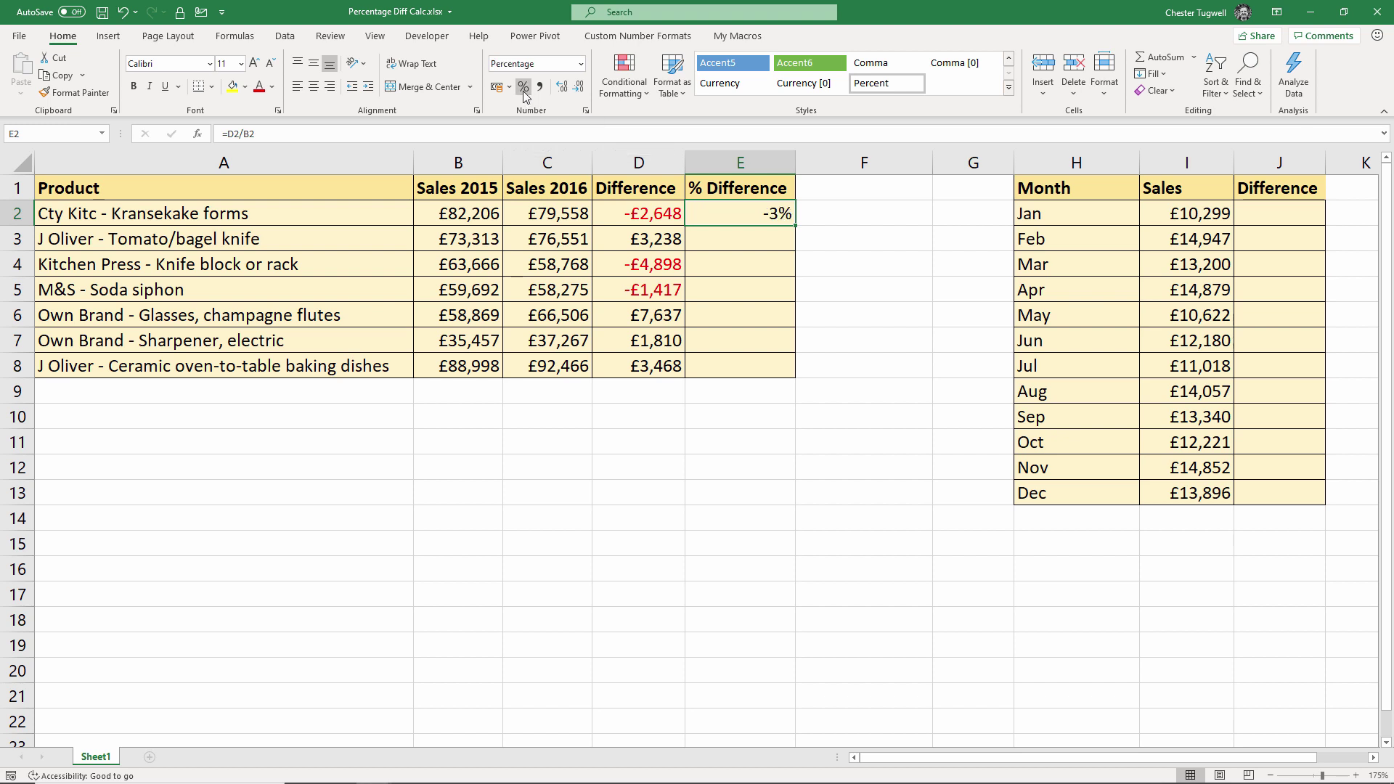
{"action": "left_click", "coordinate": [580, 64]}
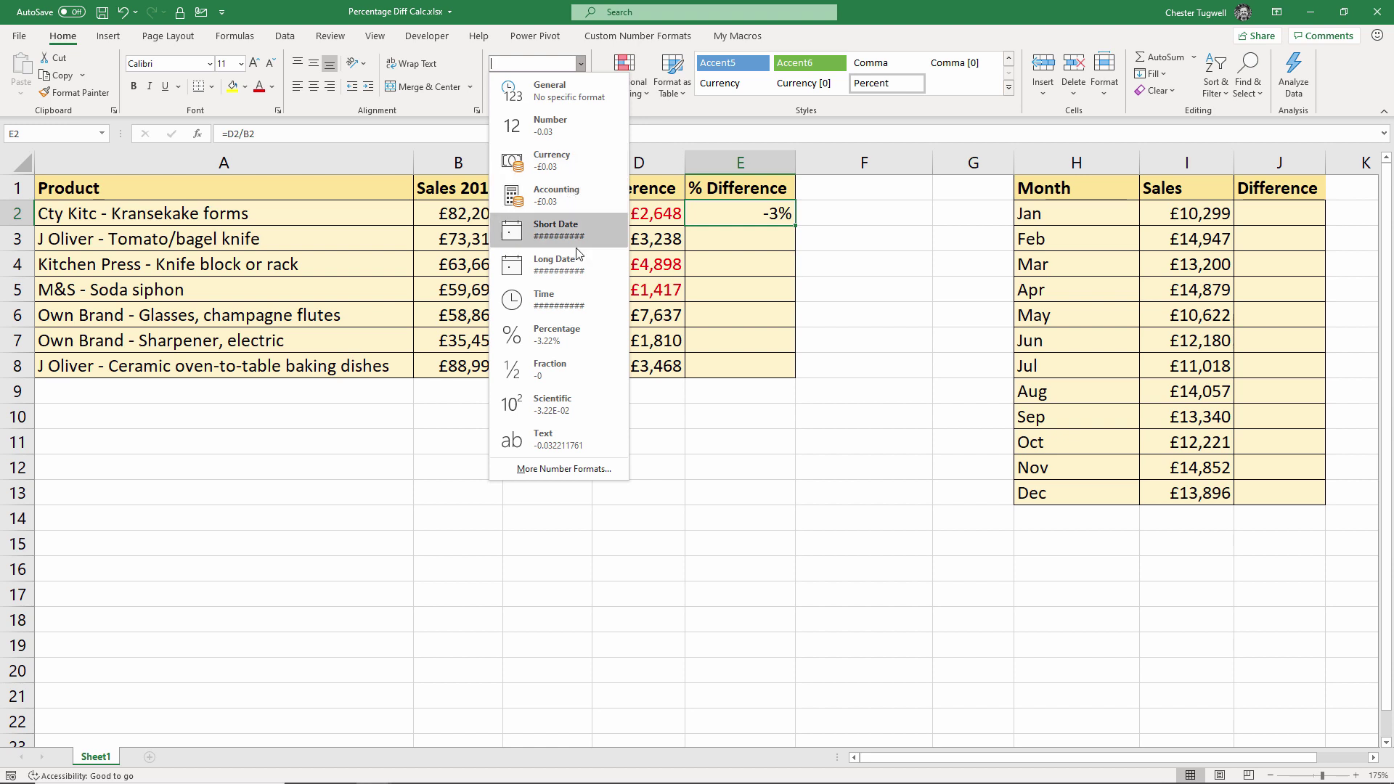
{"action": "left_click", "coordinate": [571, 343]}
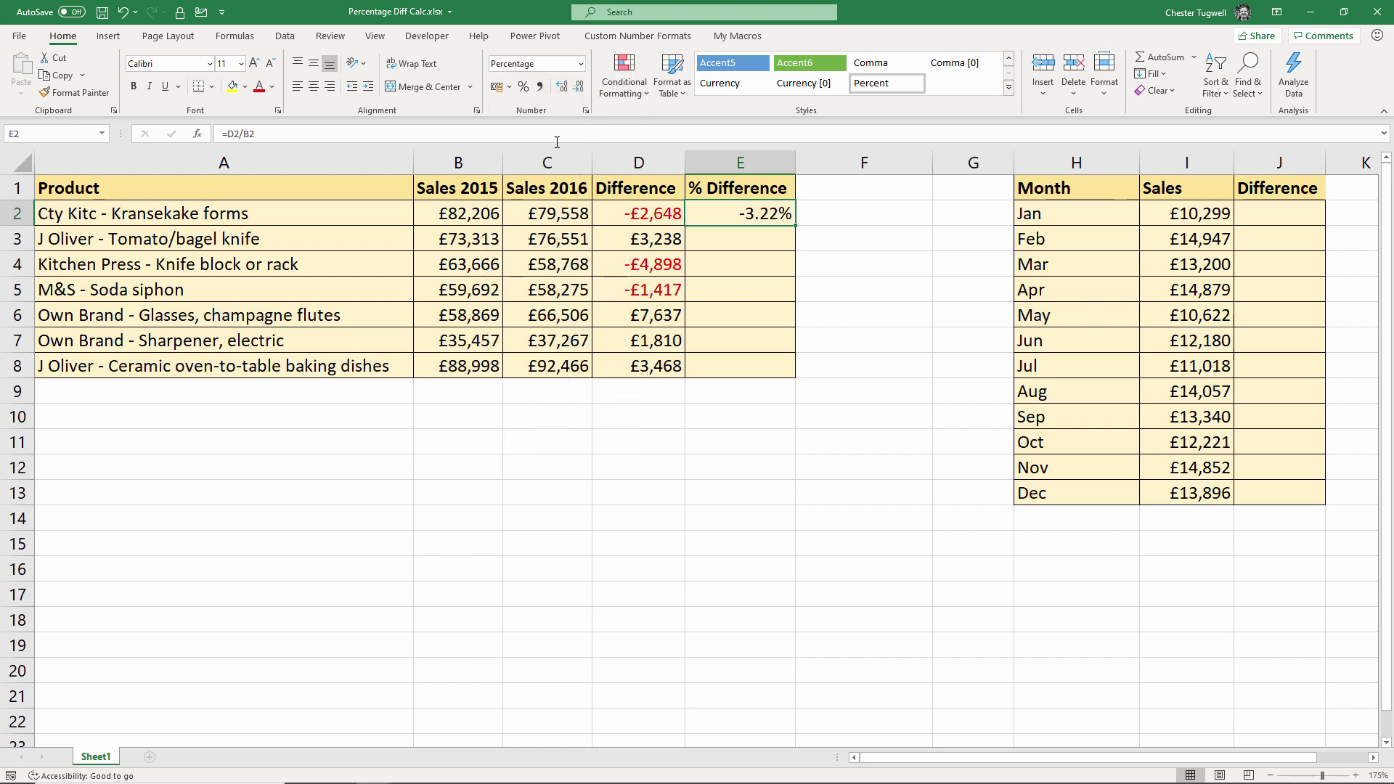
{"action": "left_click", "coordinate": [573, 89]}
{"action": "left_click", "coordinate": [564, 87]}
{"action": "left_click", "coordinate": [579, 93]}
{"action": "left_click_drag", "start_coordinate": [795, 226], "coordinate": [773, 376]}
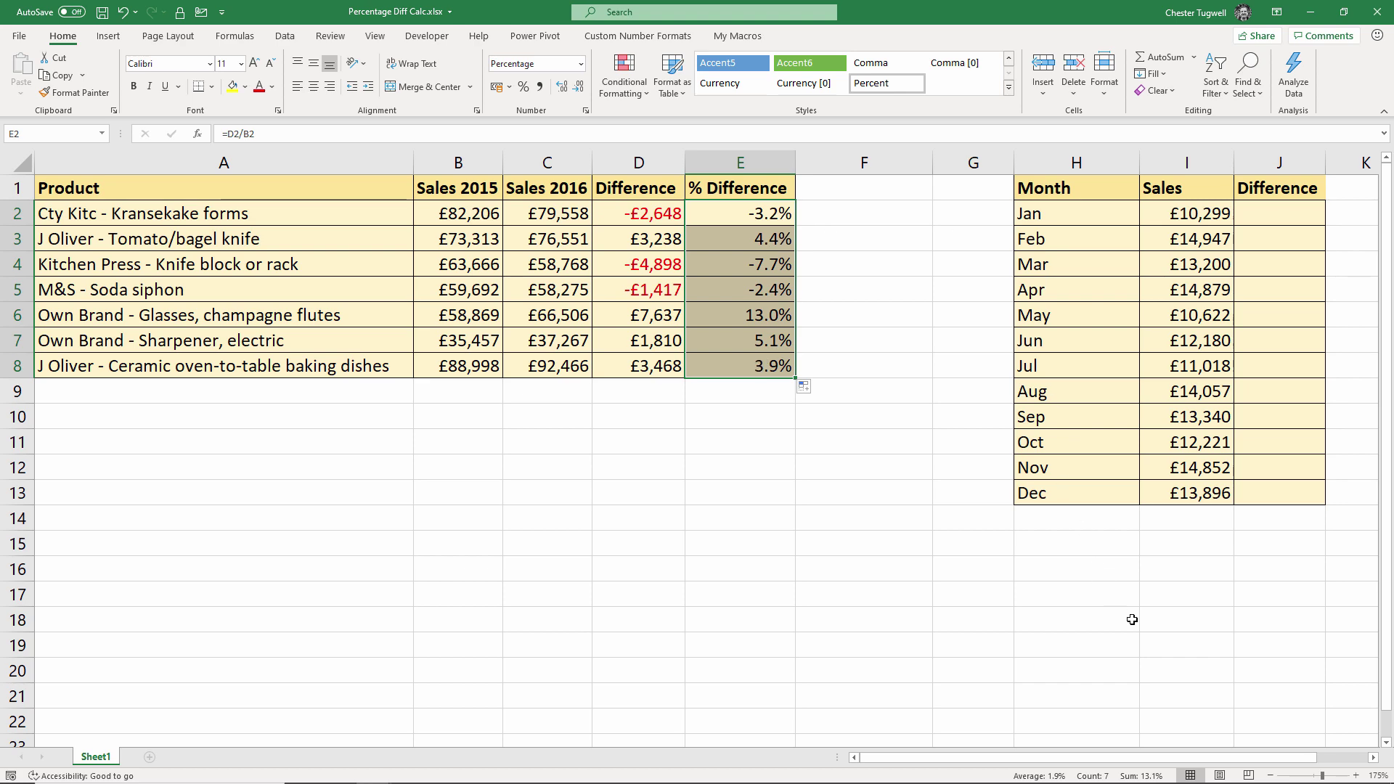
Type =I3-I2/I2 into J3, comparing February's sales in I3 with January's in I2
{"action": "left_click", "coordinate": [1373, 758]}
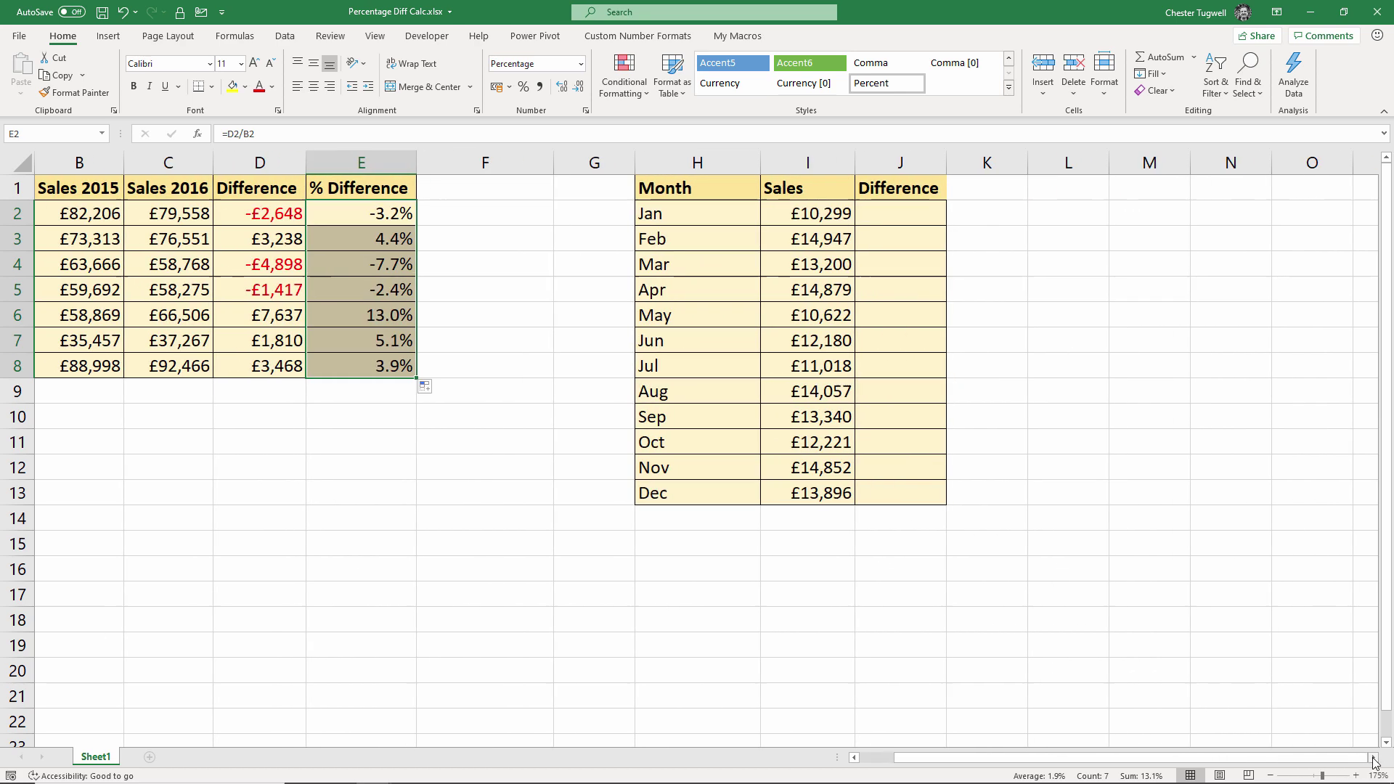
{"action": "left_click", "coordinate": [1373, 758]}
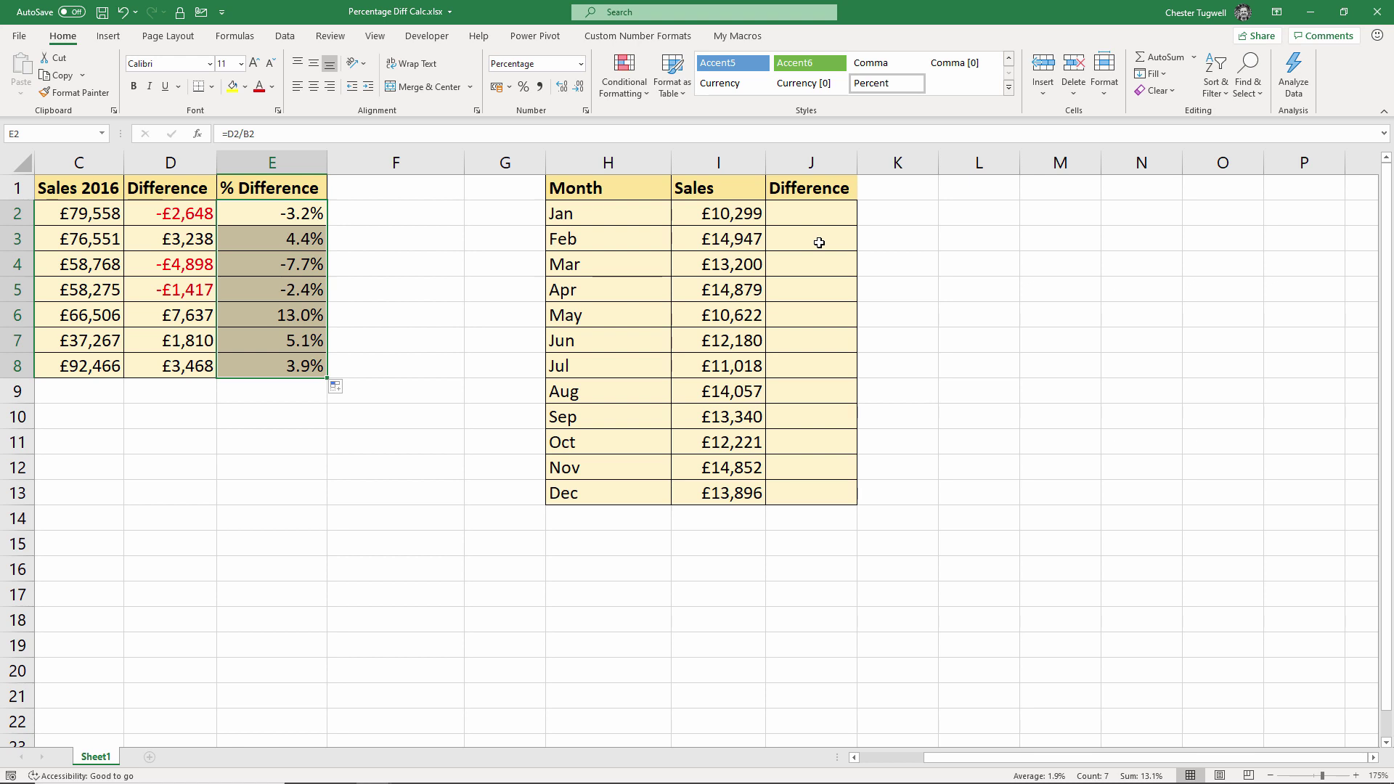
{"action": "left_click", "coordinate": [819, 243]}
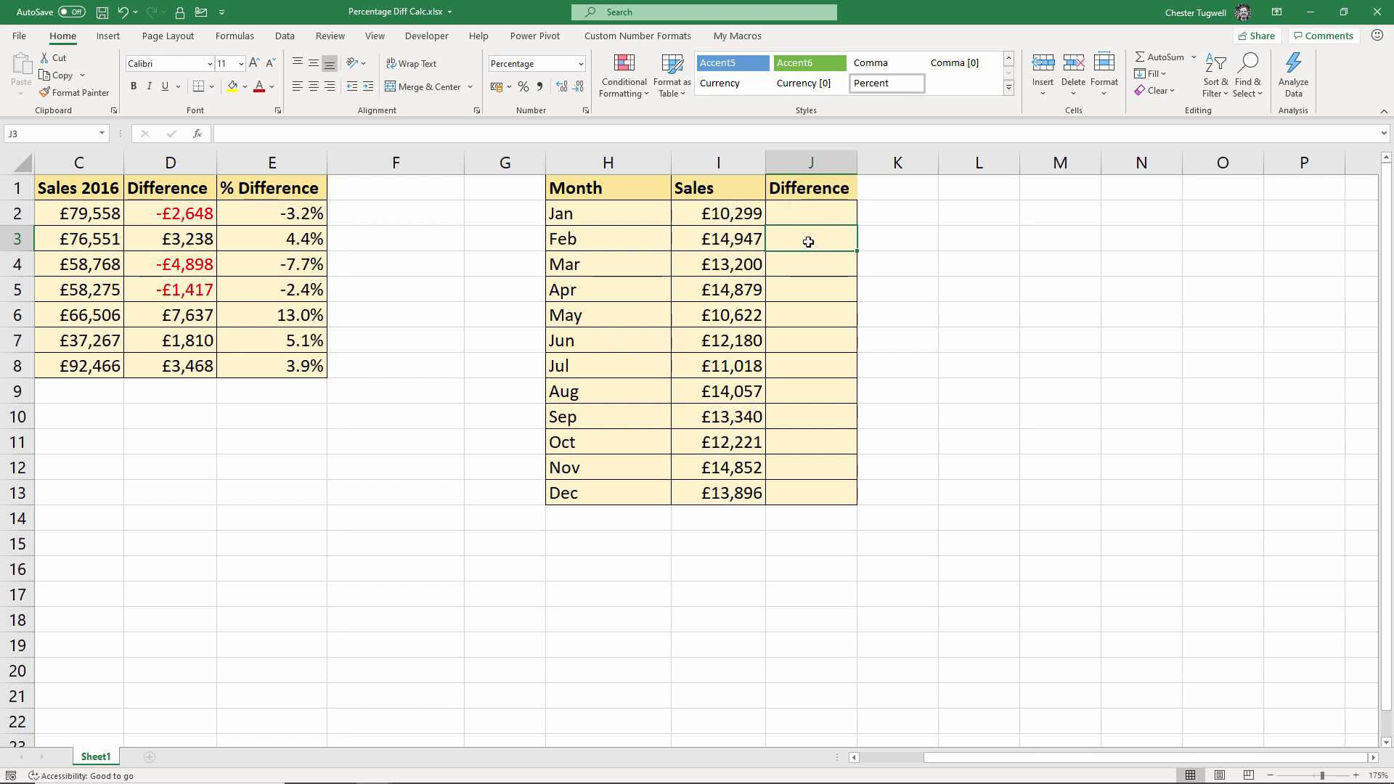
{"action": "type", "text": "="}
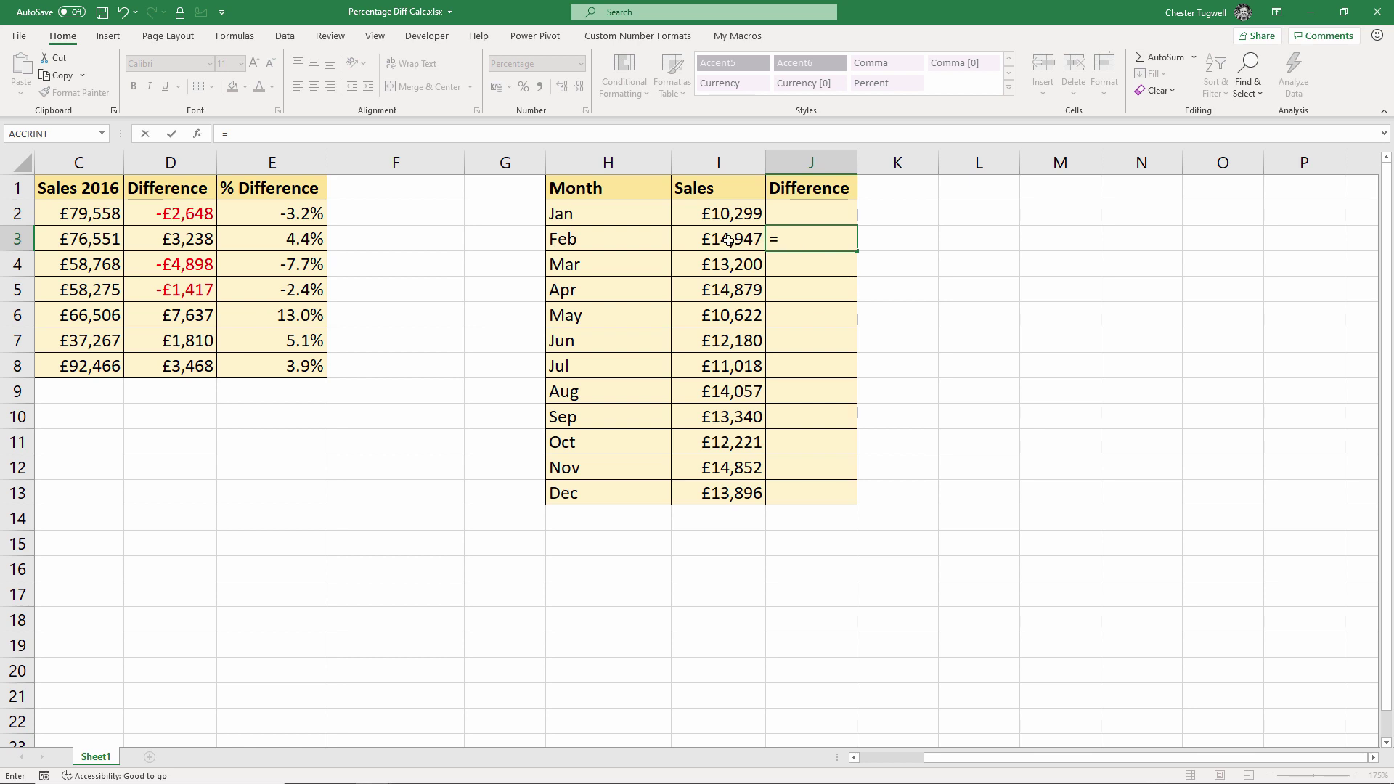
{"action": "left_click", "coordinate": [727, 241]}
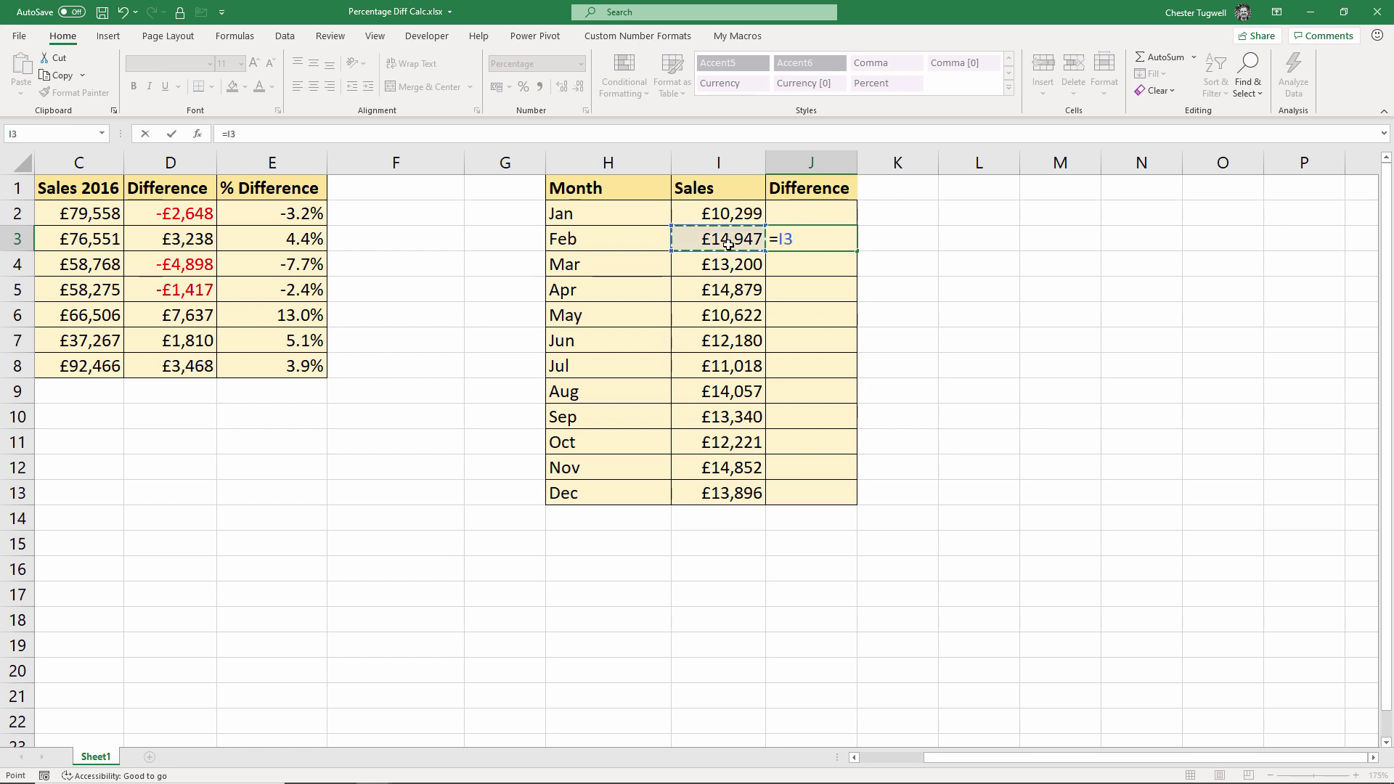
{"action": "type", "text": "-"}
{"action": "left_click", "coordinate": [724, 213]}
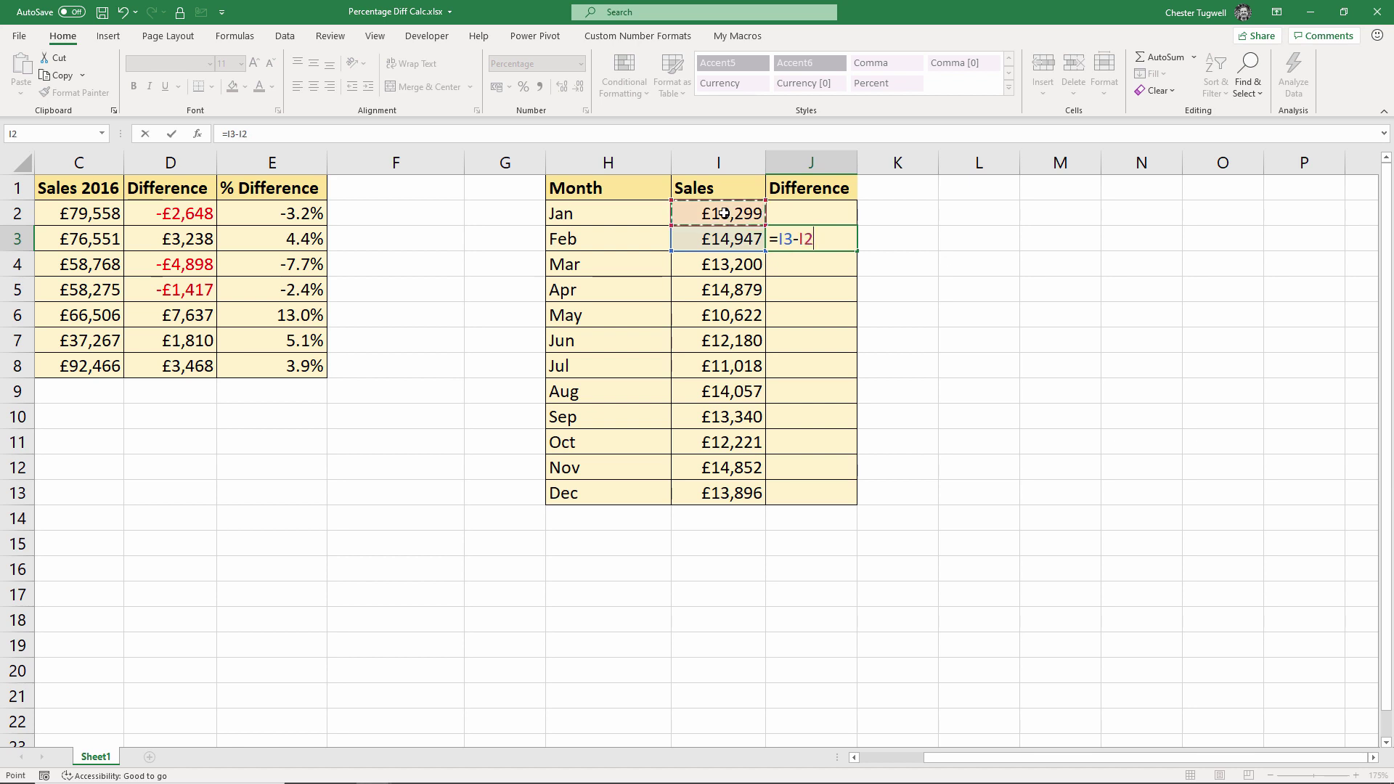
{"action": "type", "text": "/"}
{"action": "left_click", "coordinate": [730, 212]}
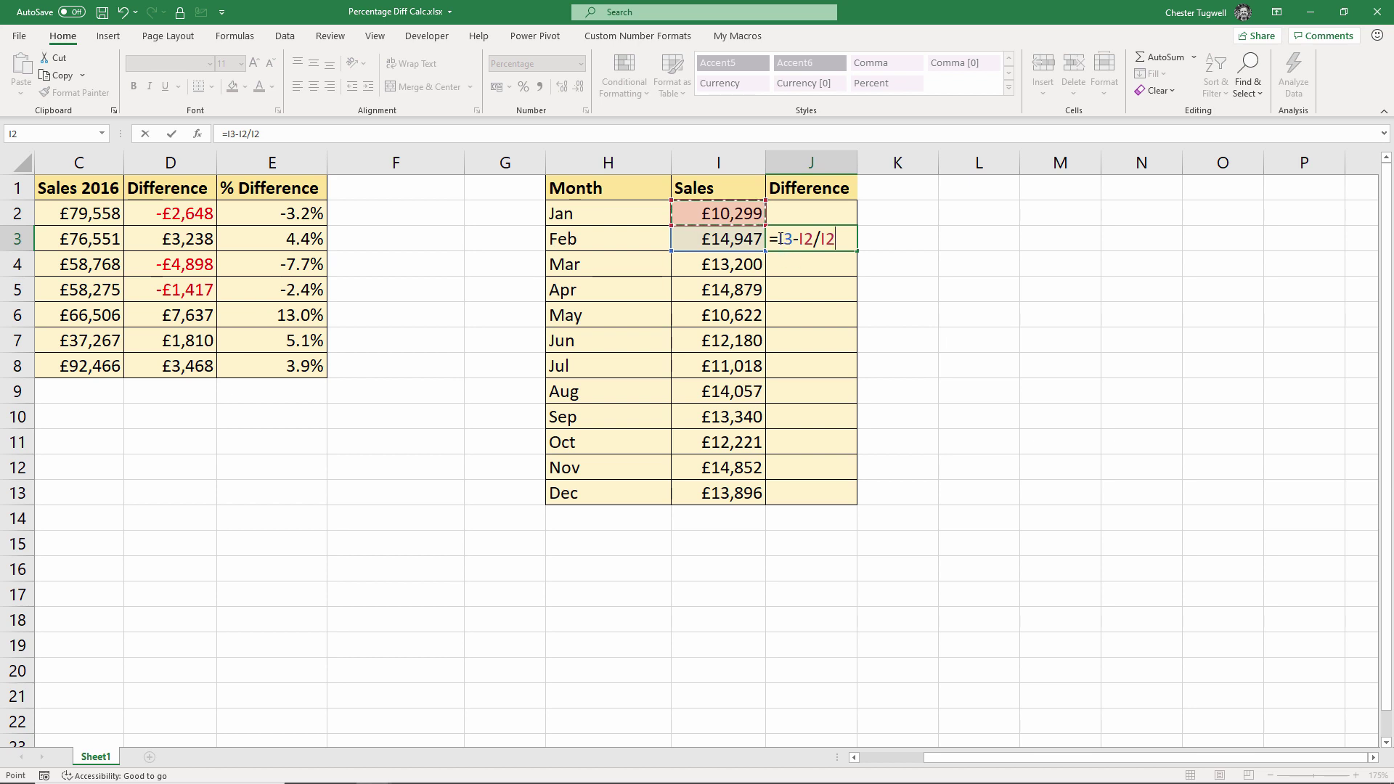
{"action": "left_click_drag", "start_coordinate": [780, 238], "coordinate": [814, 238]}
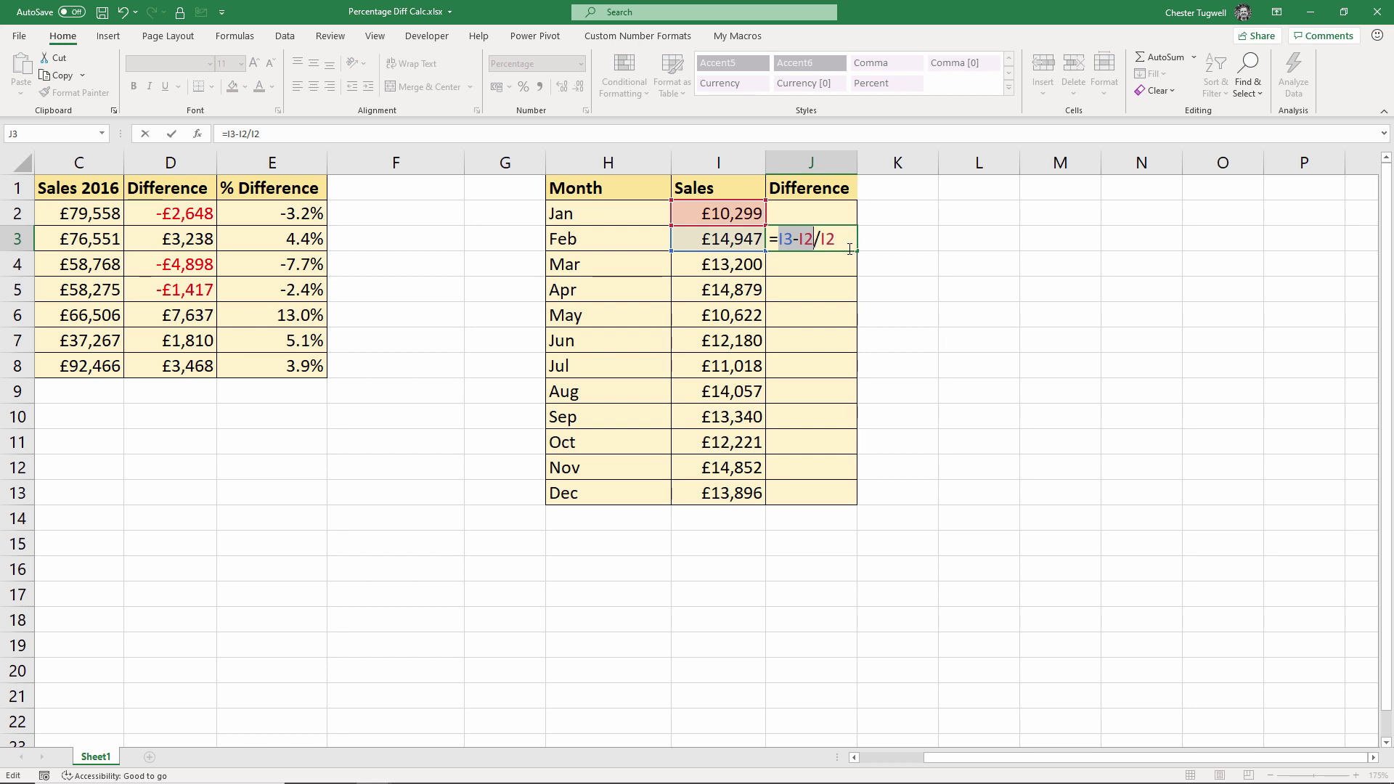
Wrap I3-I2 in brackets so J3 reads =(I3-I2)/I2
{"action": "left_click_drag", "start_coordinate": [800, 239], "coordinate": [845, 239]}
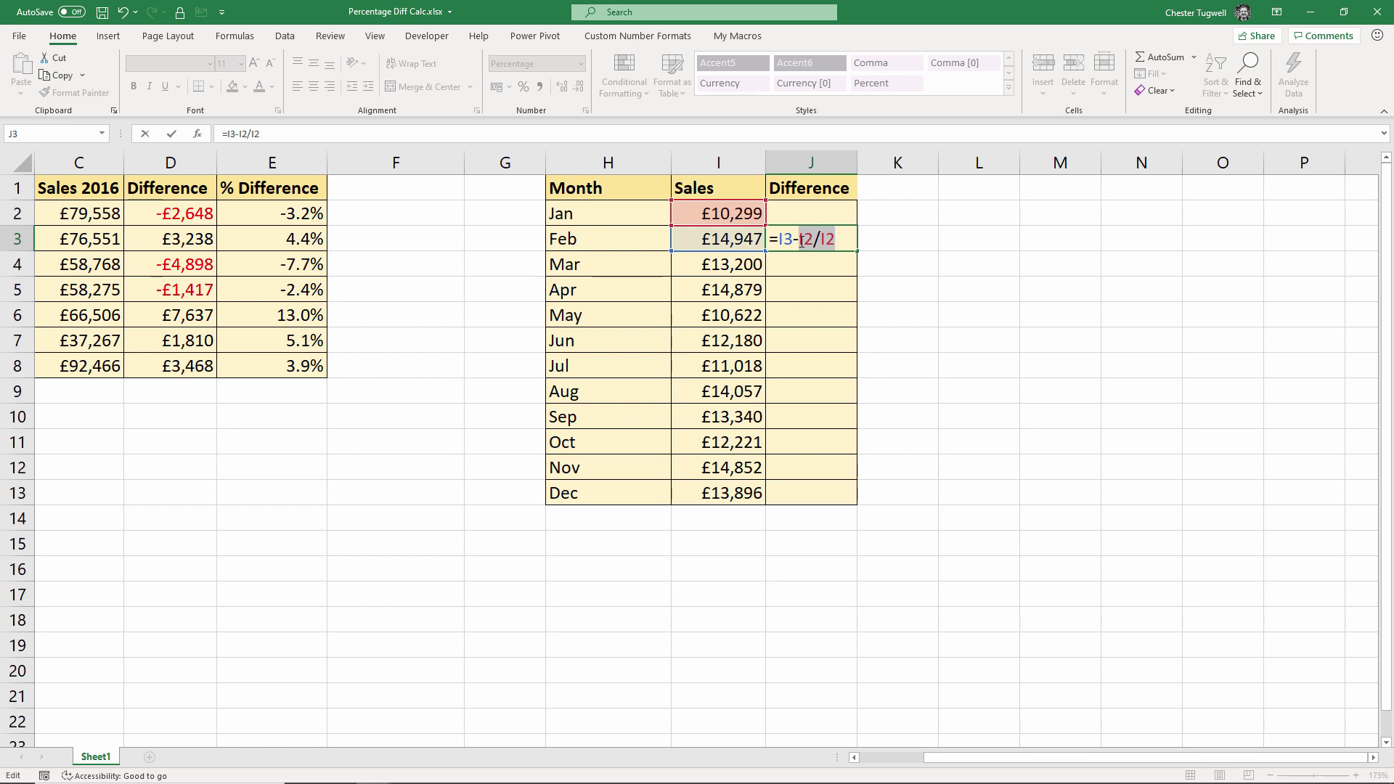
{"action": "left_click", "coordinate": [780, 239]}
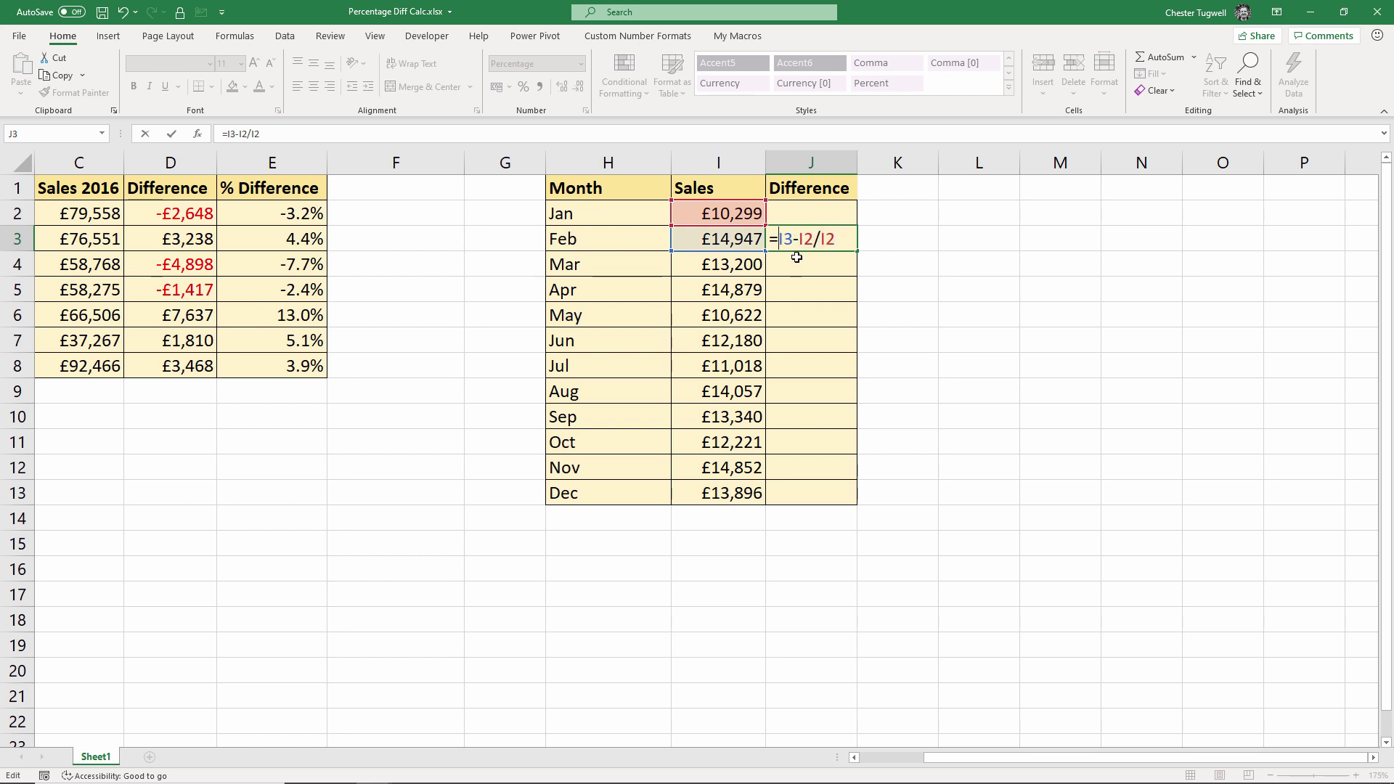
{"action": "type", "text": "("}
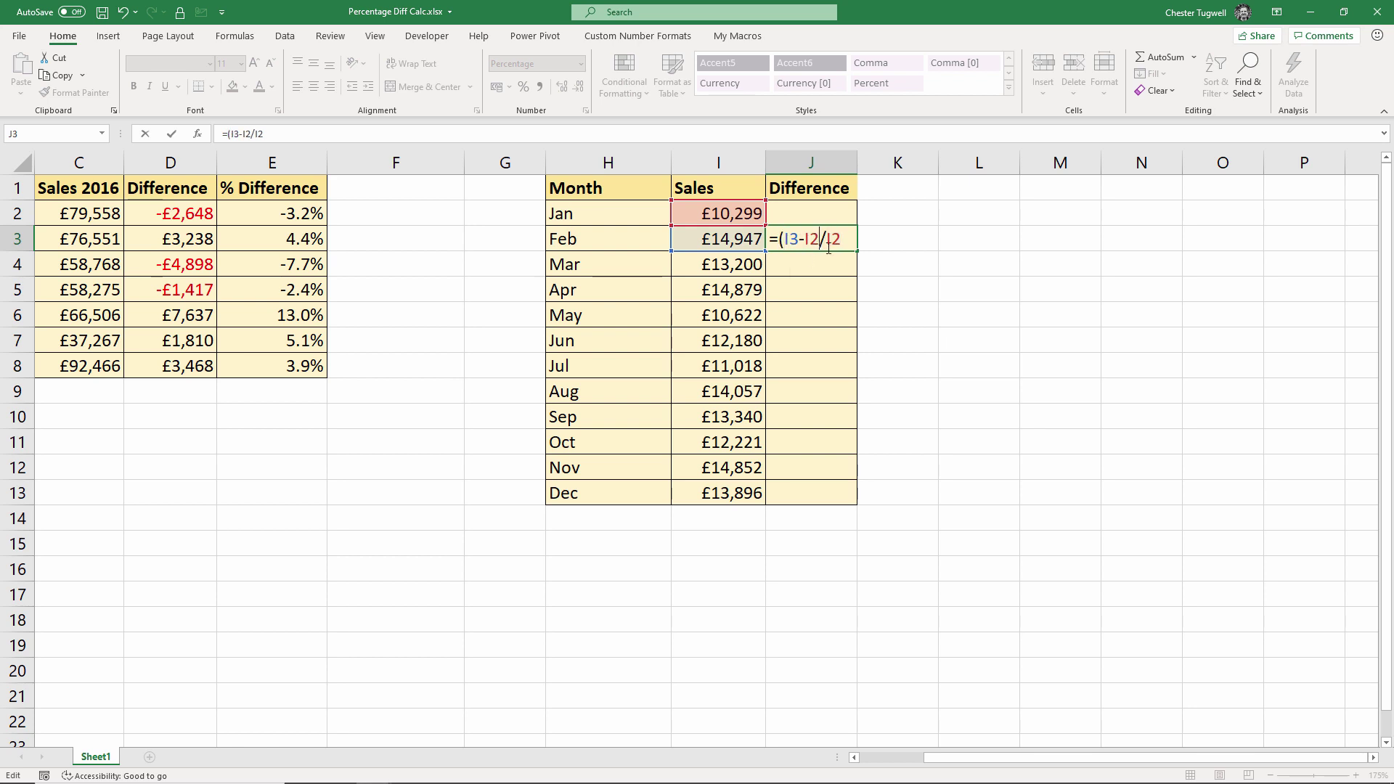
{"action": "type", "text": ")"}
{"action": "key", "text": "Return"}
{"action": "left_click", "coordinate": [824, 242]}
Show J3 as a one-decimal percentage and fill it down to J13
{"action": "left_click", "coordinate": [583, 67]}
{"action": "left_click", "coordinate": [567, 91]}
{"action": "left_click", "coordinate": [524, 88]}
{"action": "left_click", "coordinate": [562, 87]}
{"action": "left_click_drag", "start_coordinate": [859, 251], "coordinate": [848, 501]}
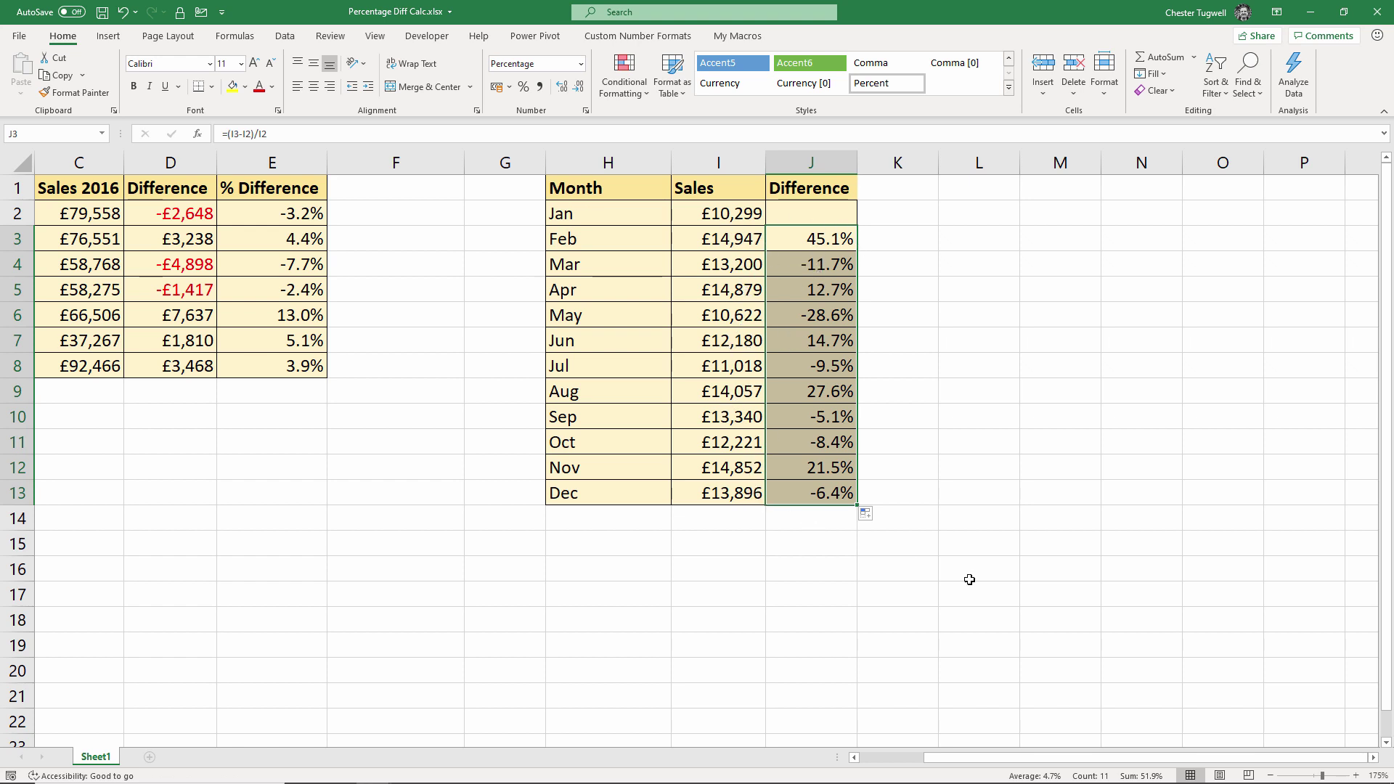
Type the header 'All in One' into F1
{"action": "left_click_drag", "start_coordinate": [1103, 757], "coordinate": [1041, 757]}
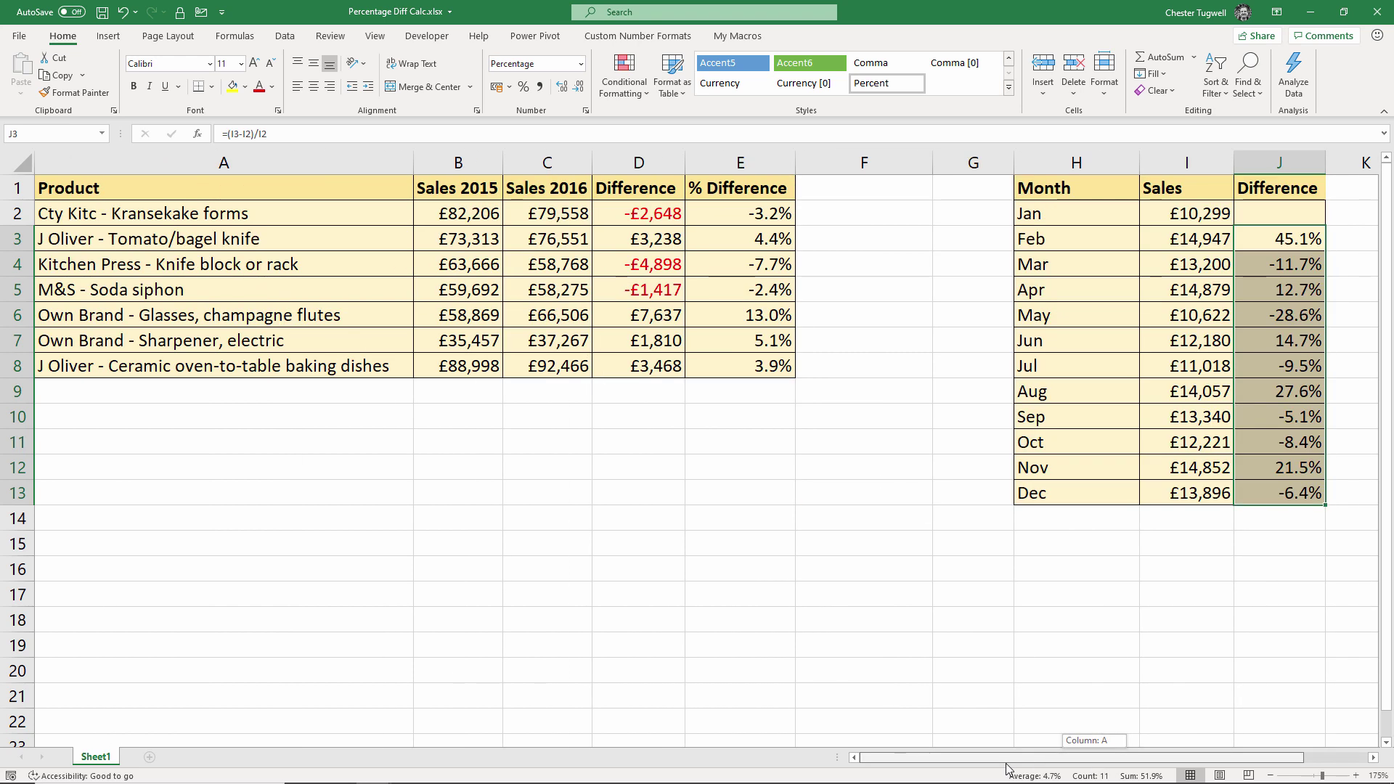
{"action": "left_click", "coordinate": [846, 220]}
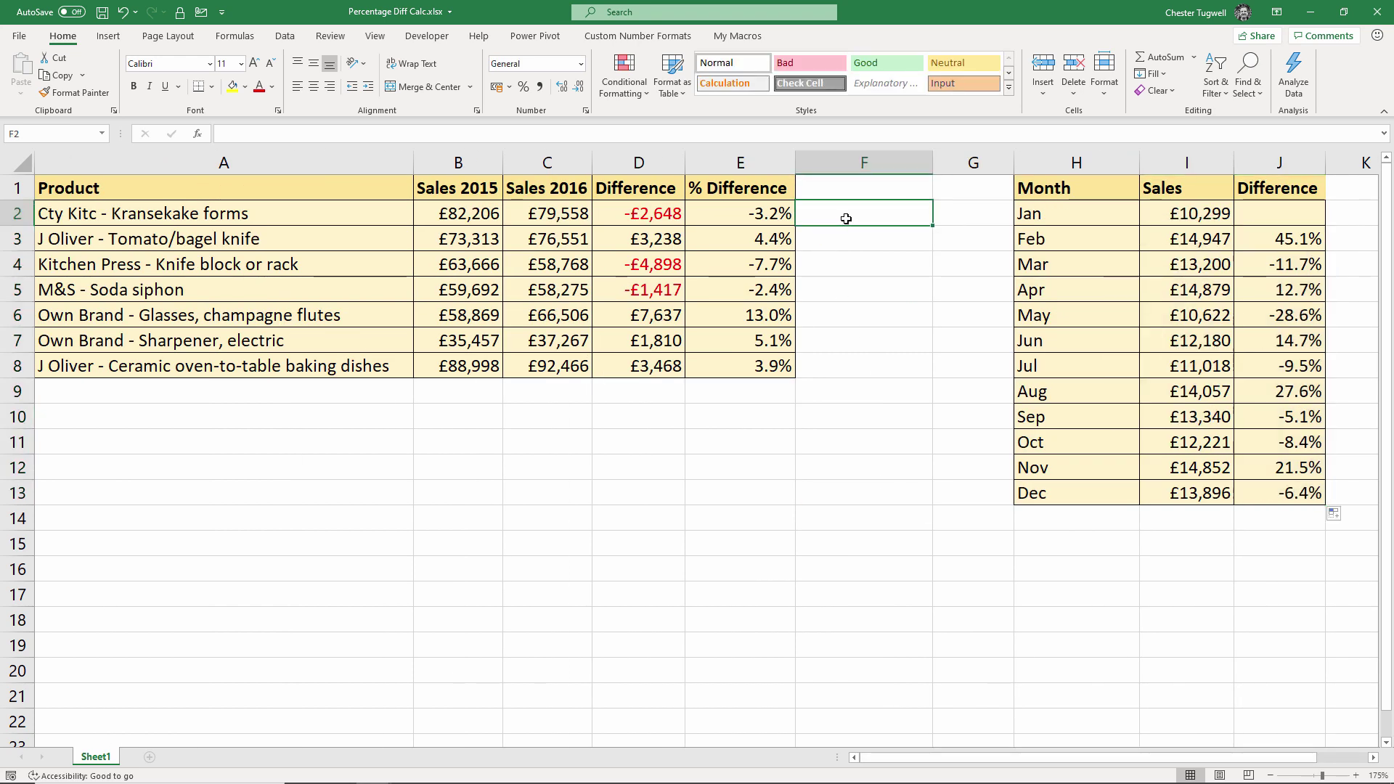
{"action": "left_click", "coordinate": [844, 186]}
{"action": "type", "text": "Al"}
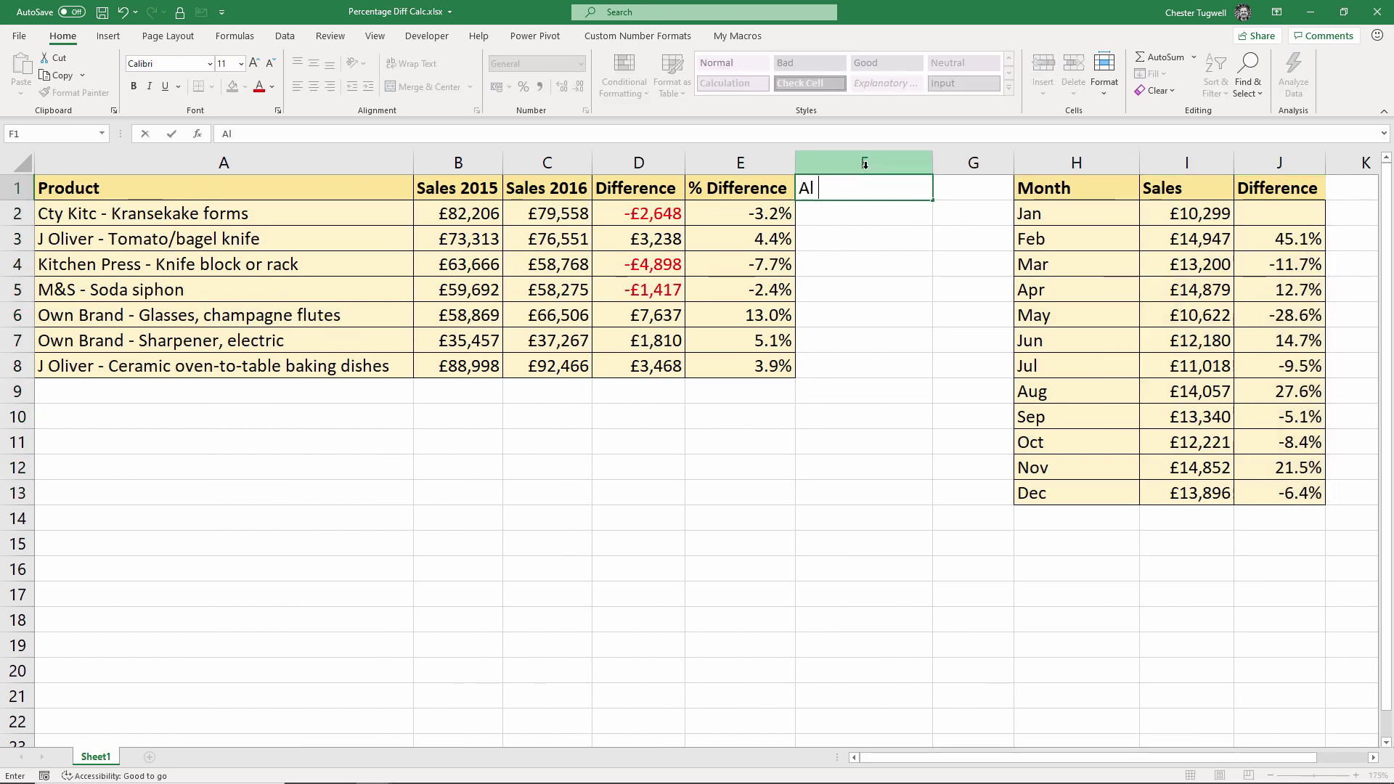
{"action": "type", "text": "l in One"}
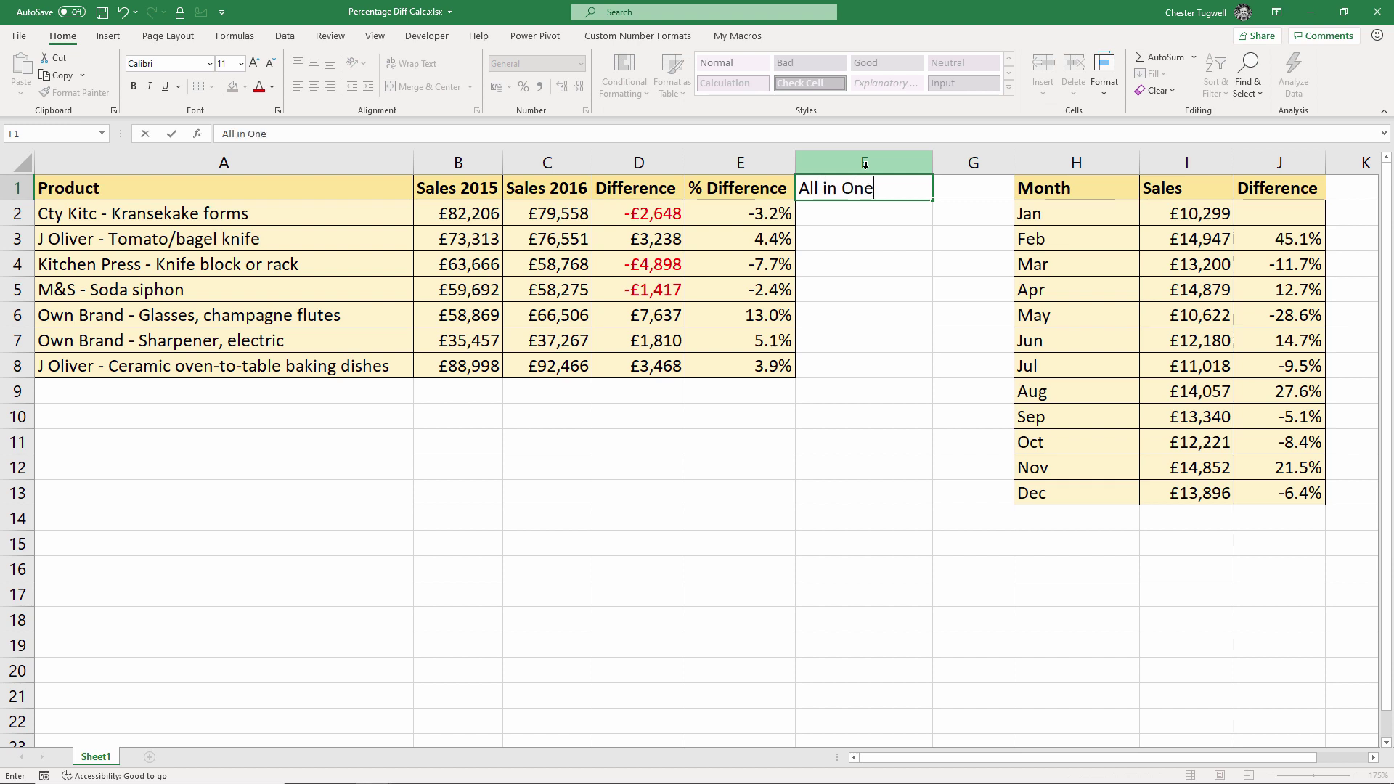
Enter the formula =(C2-B2)/B2 in F2
{"action": "left_click", "coordinate": [831, 218]}
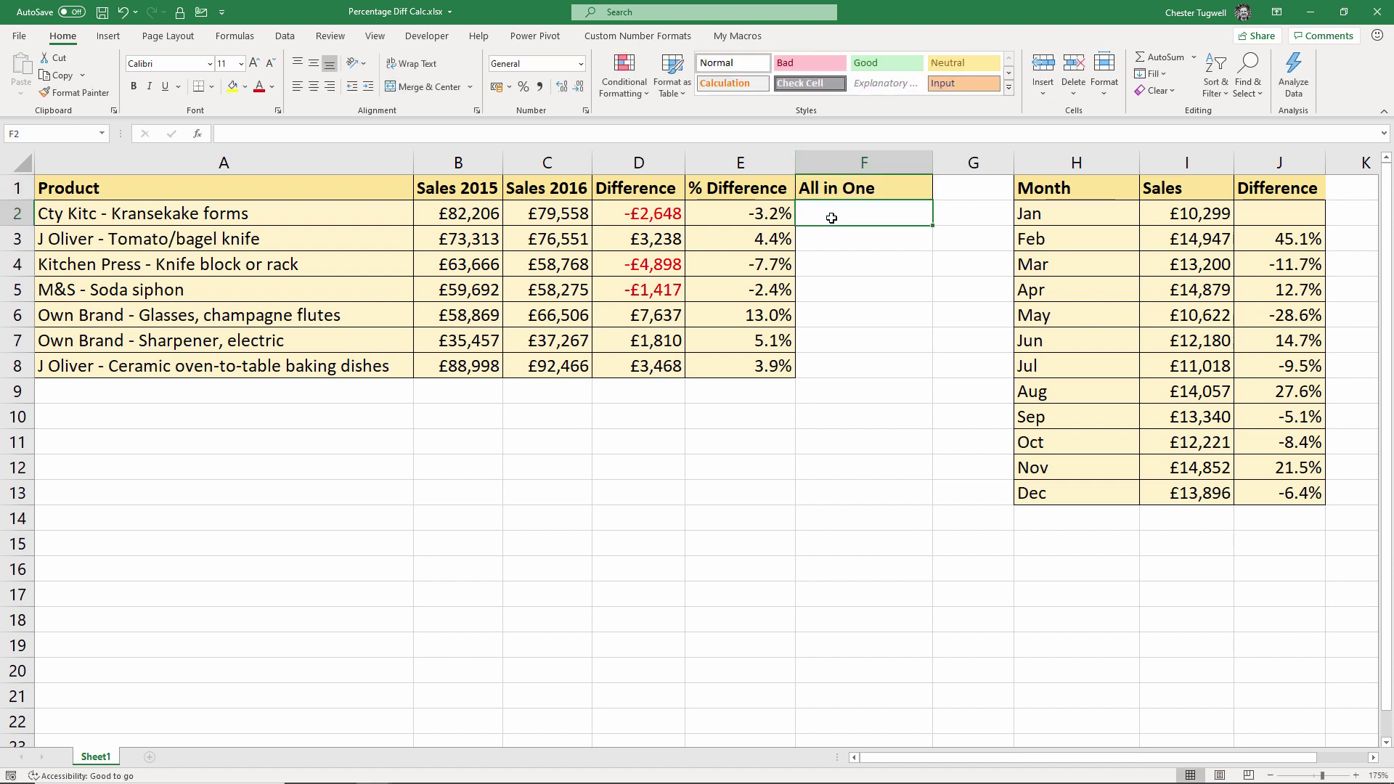
{"action": "type", "text": "="}
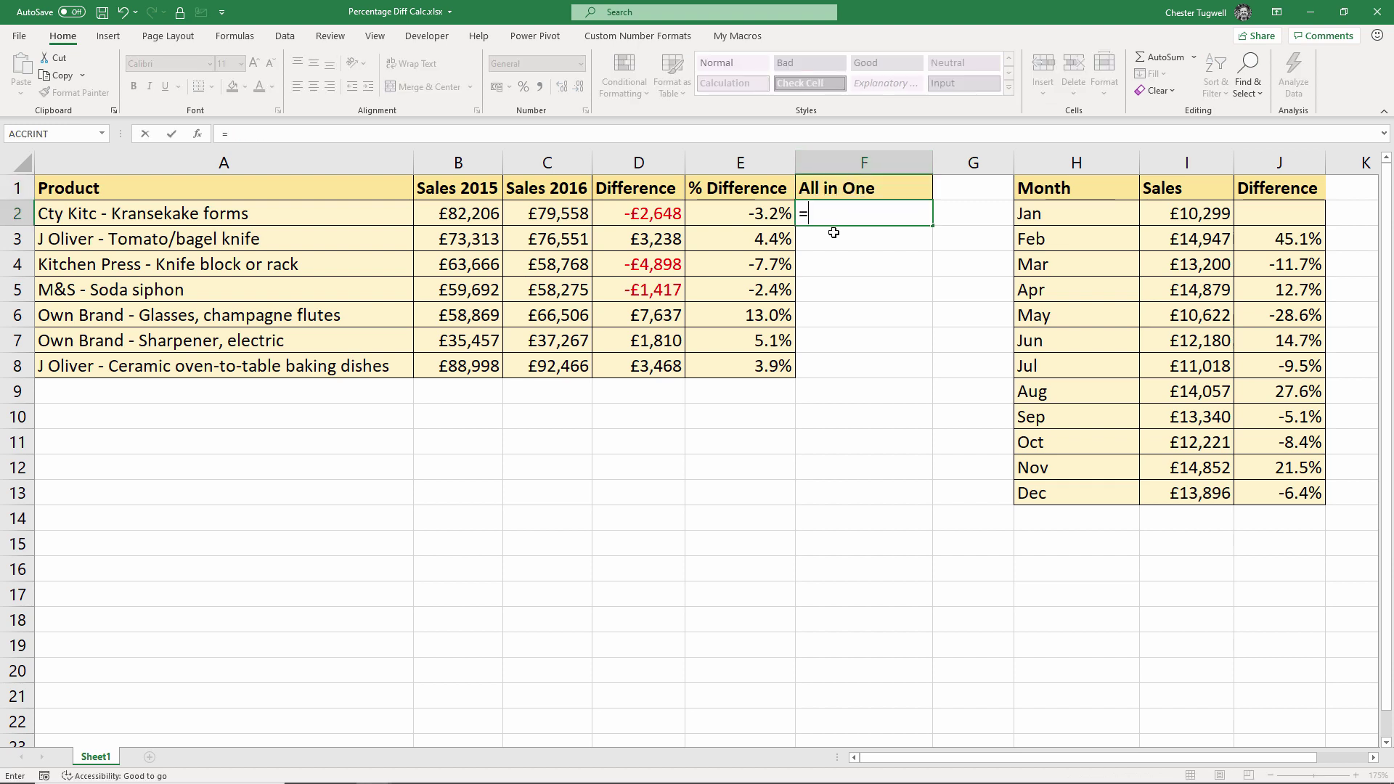
{"action": "left_click", "coordinate": [562, 216]}
{"action": "type", "text": "-"}
{"action": "left_click", "coordinate": [468, 214]}
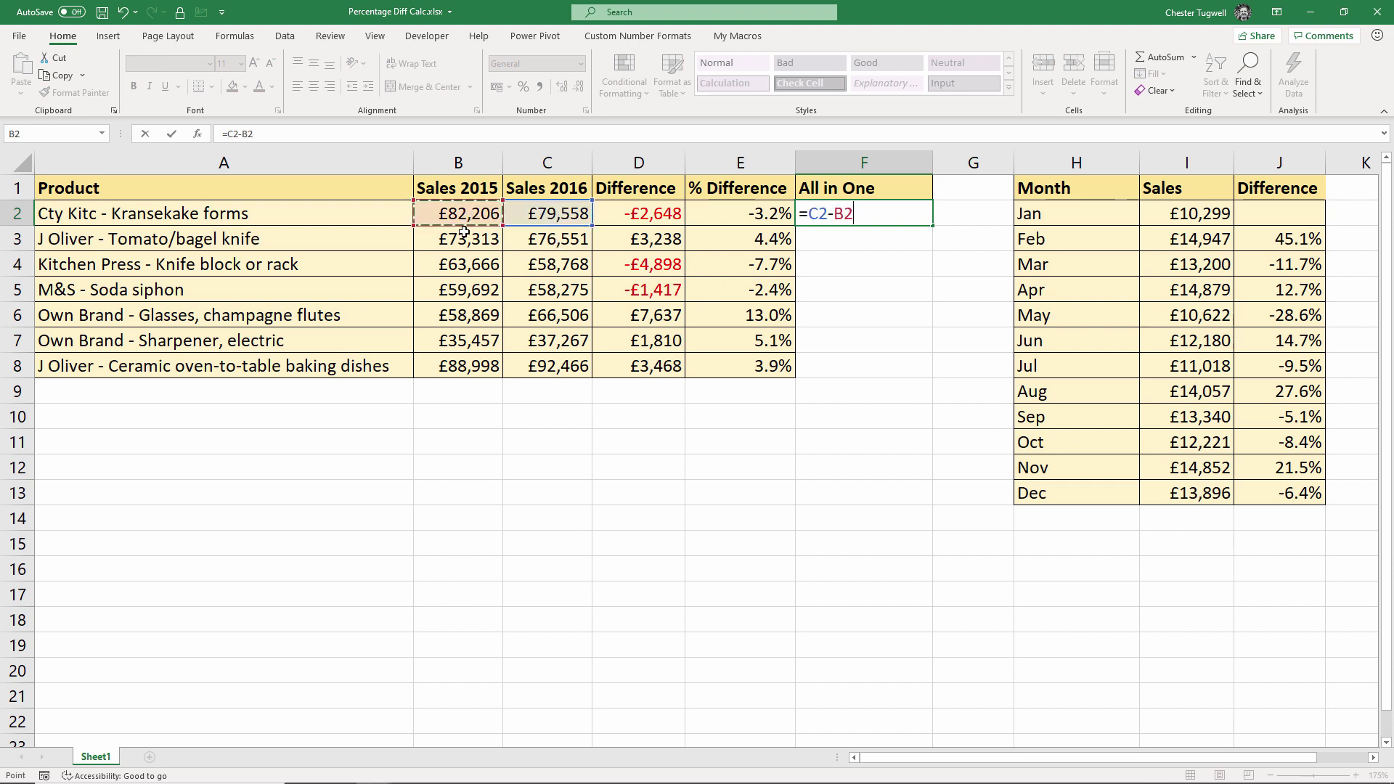
{"action": "type", "text": "/"}
{"action": "left_click", "coordinate": [476, 218]}
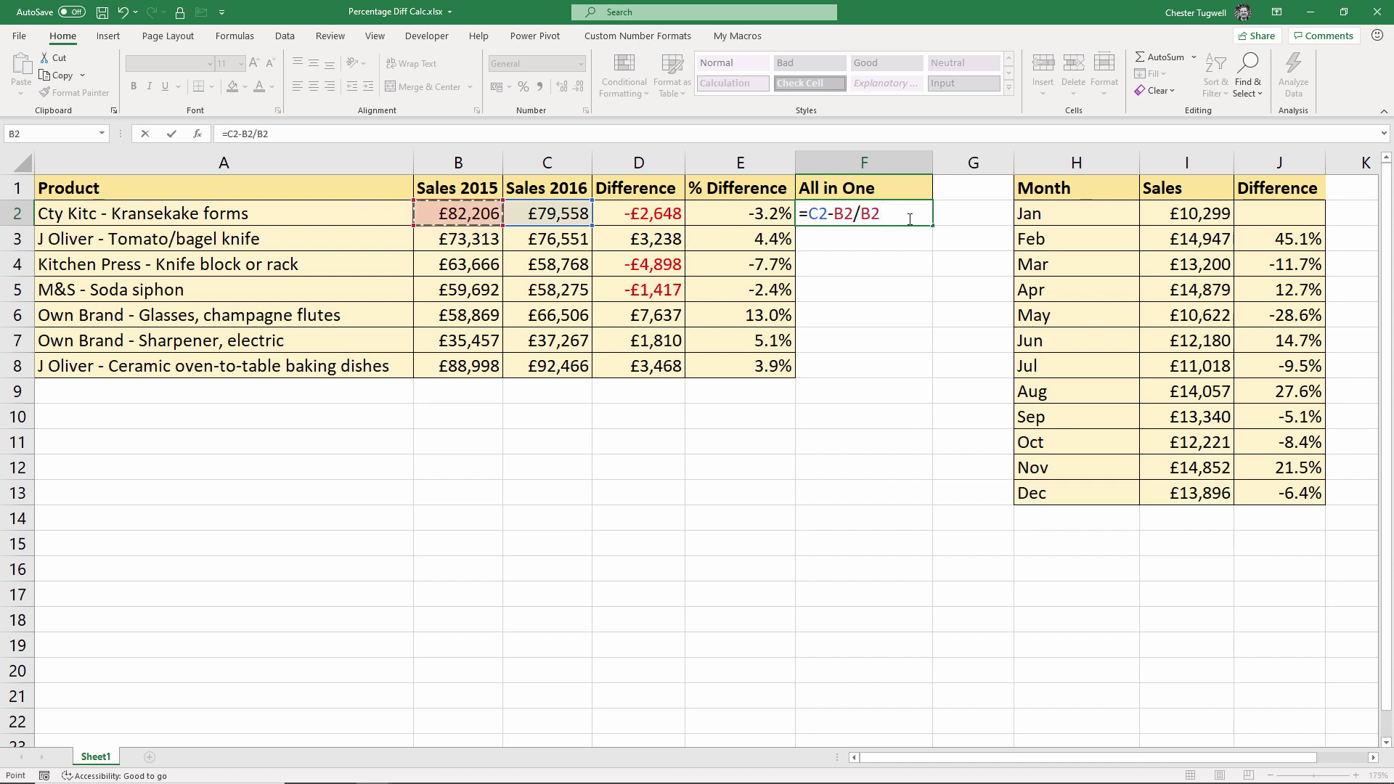
{"action": "left_click", "coordinate": [809, 213]}
{"action": "type", "text": "("}
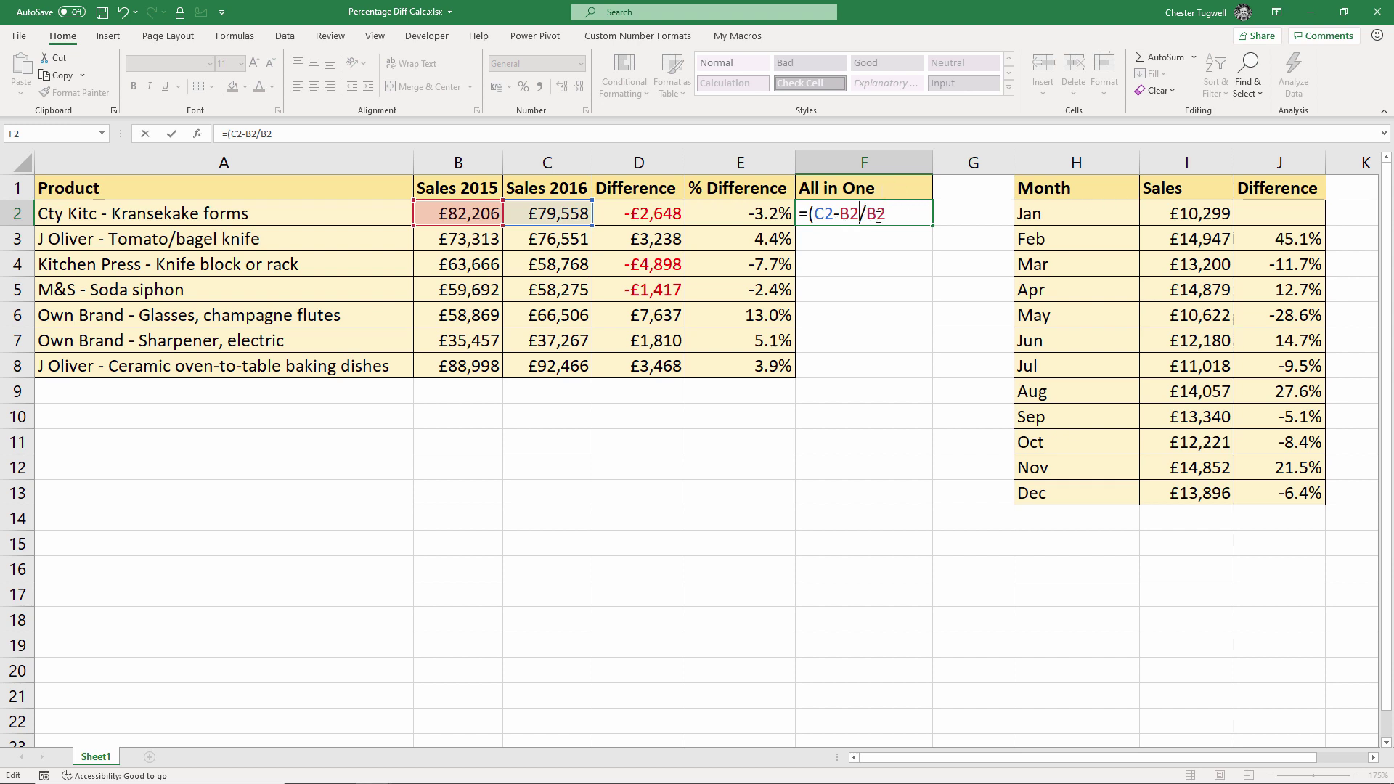
{"action": "type", "text": ")"}
{"action": "key", "text": "Return"}
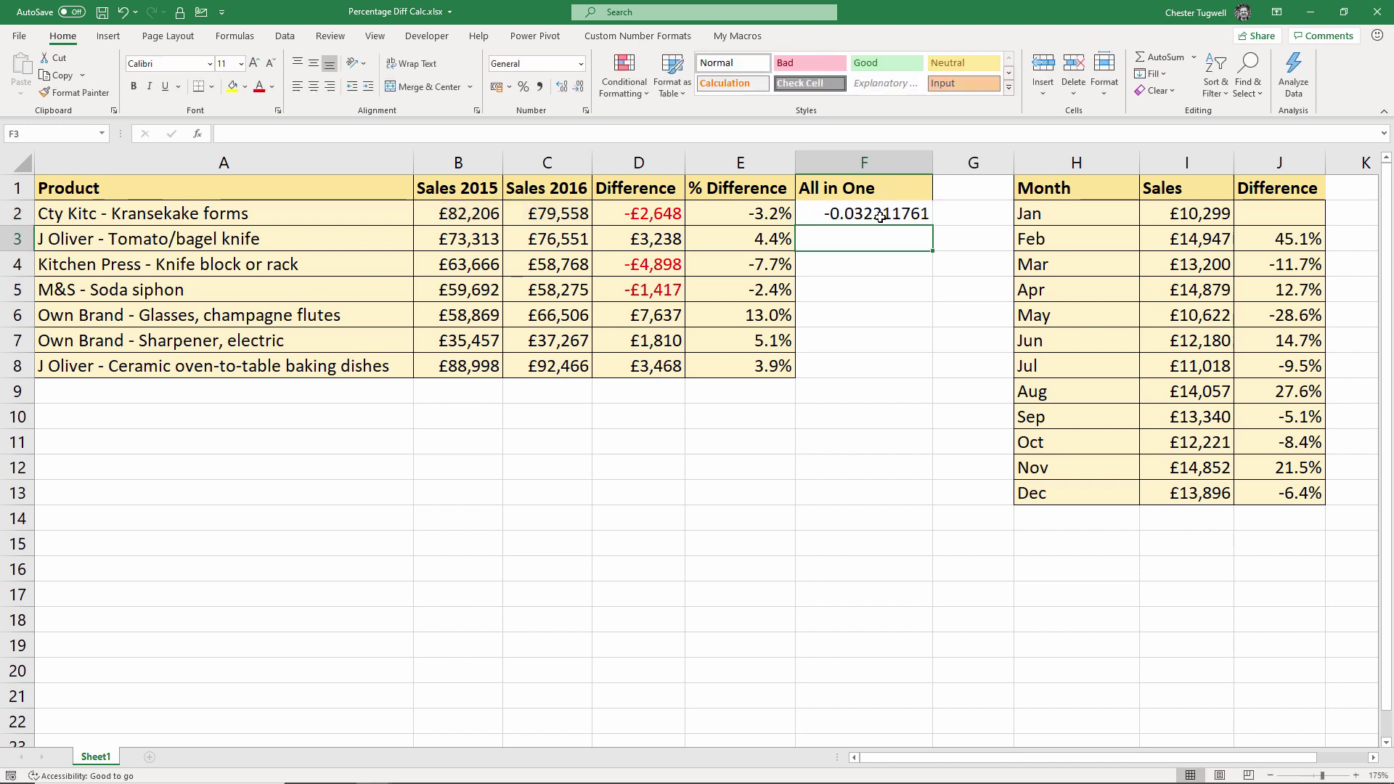
Fill F2 down to F8 and format the results as one-decimal percentages
{"action": "left_click", "coordinate": [880, 217]}
{"action": "left_click_drag", "start_coordinate": [933, 226], "coordinate": [933, 381]}
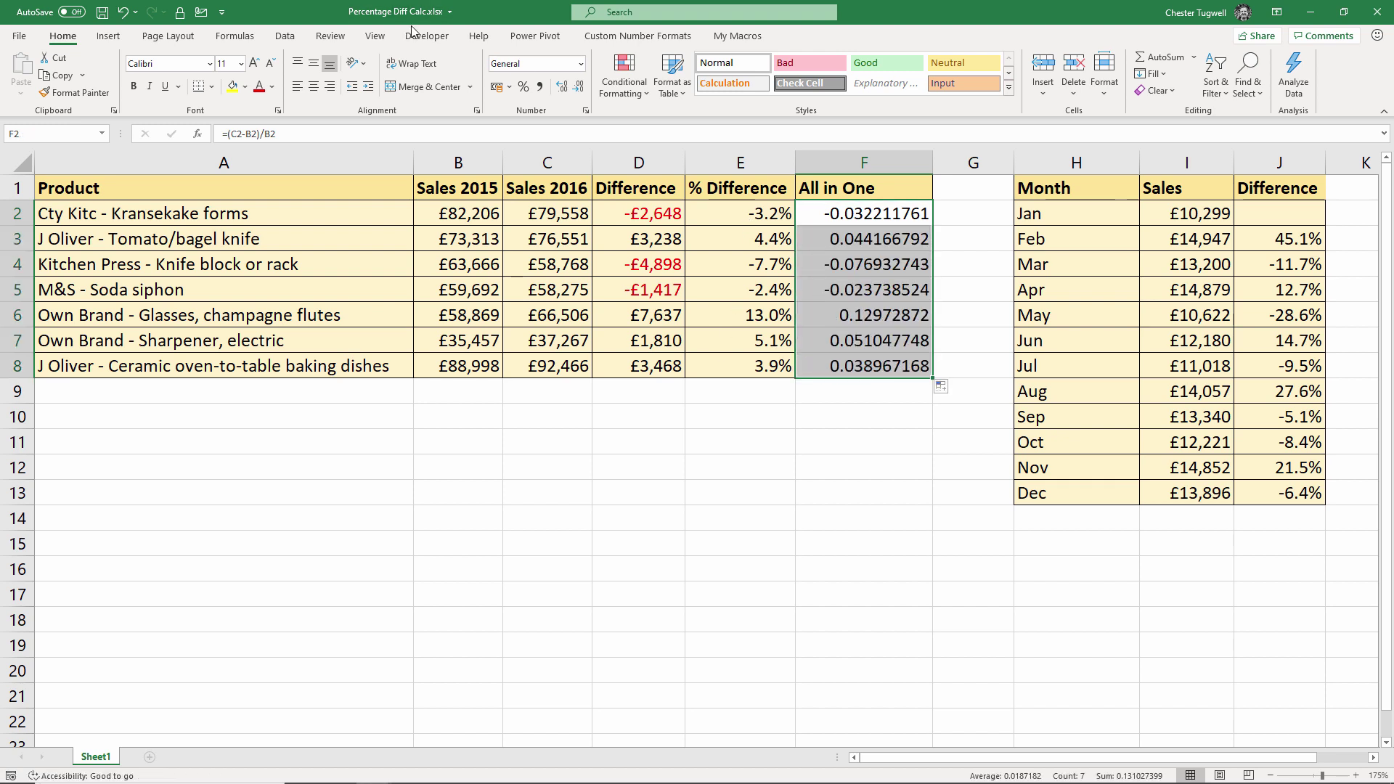
{"action": "left_click", "coordinate": [523, 86]}
{"action": "left_click", "coordinate": [562, 88]}
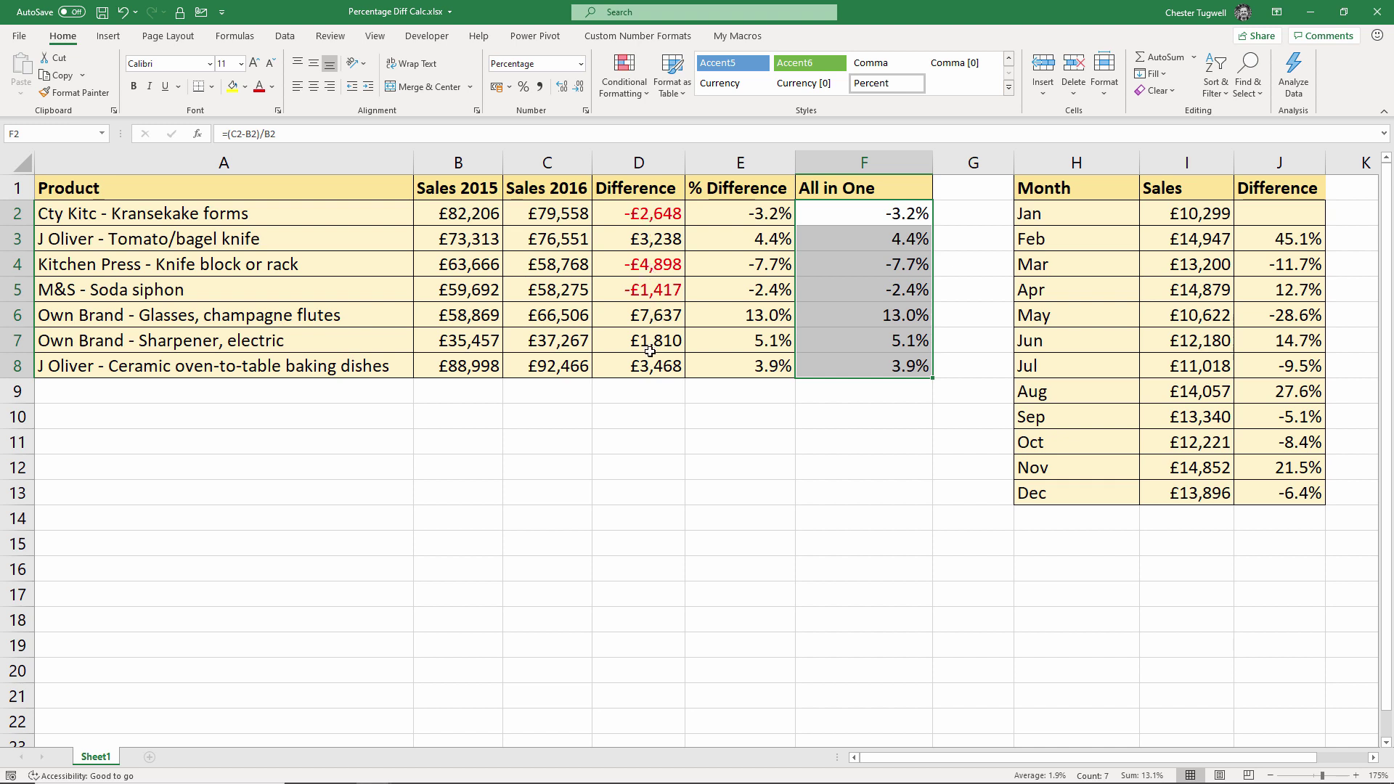
{"action": "left_click_drag", "start_coordinate": [655, 218], "coordinate": [641, 365]}
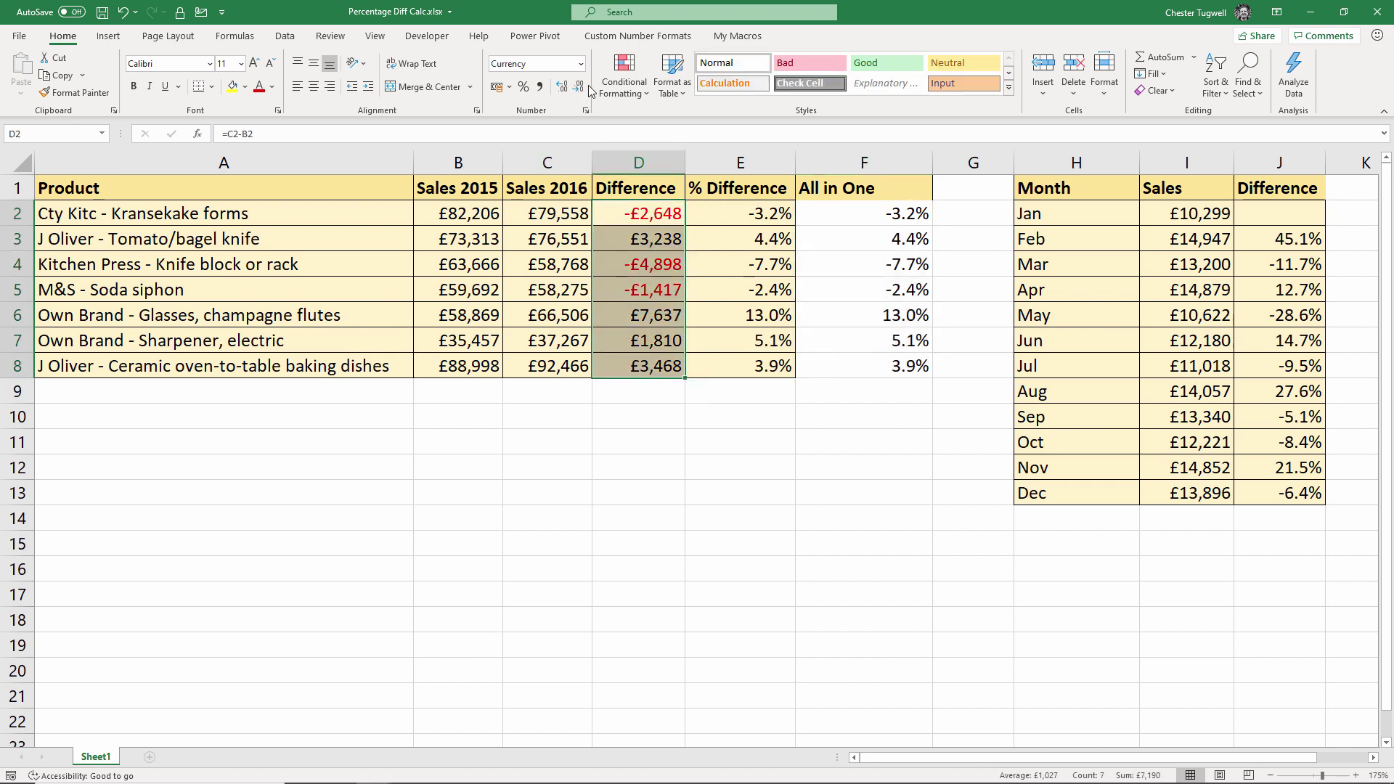
{"action": "left_click", "coordinate": [581, 64]}
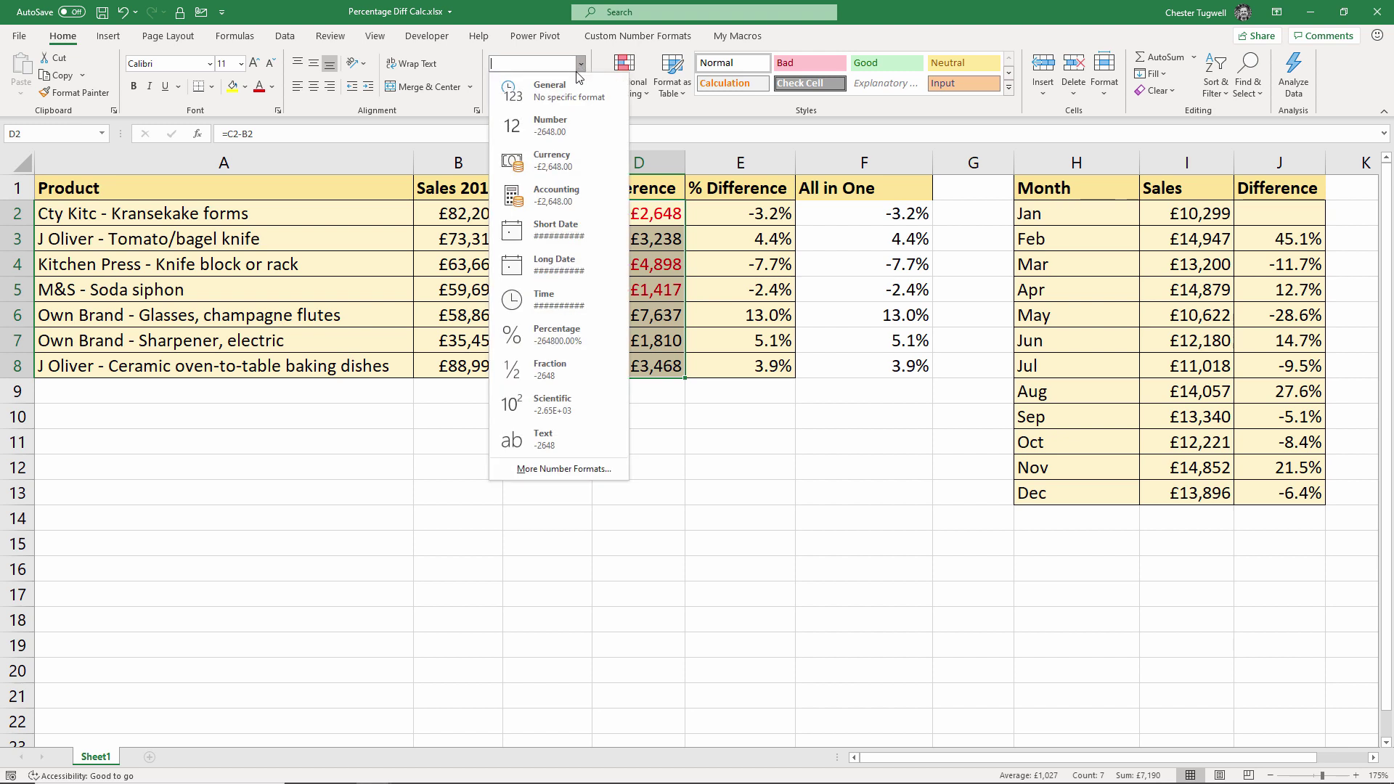
{"action": "left_click", "coordinate": [546, 159]}
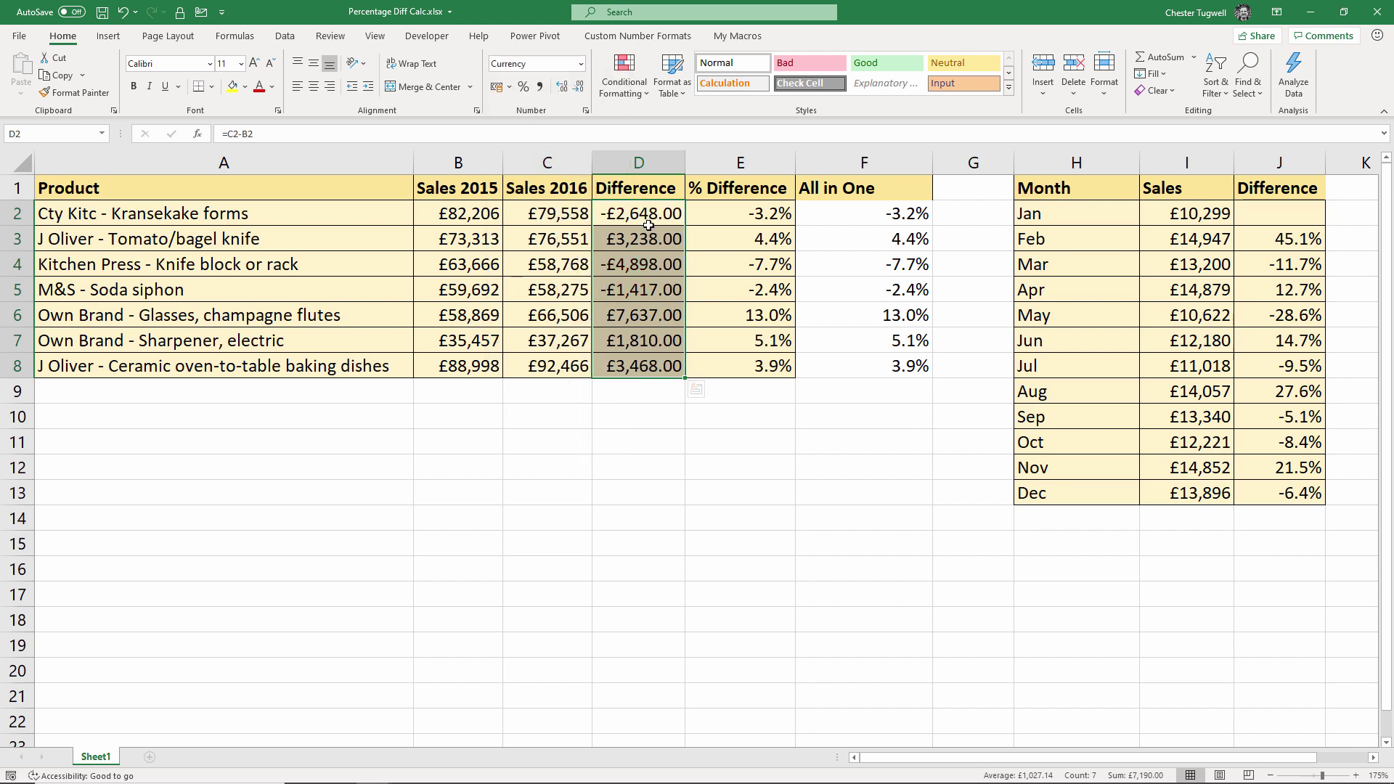
{"action": "left_click", "coordinate": [579, 86]}
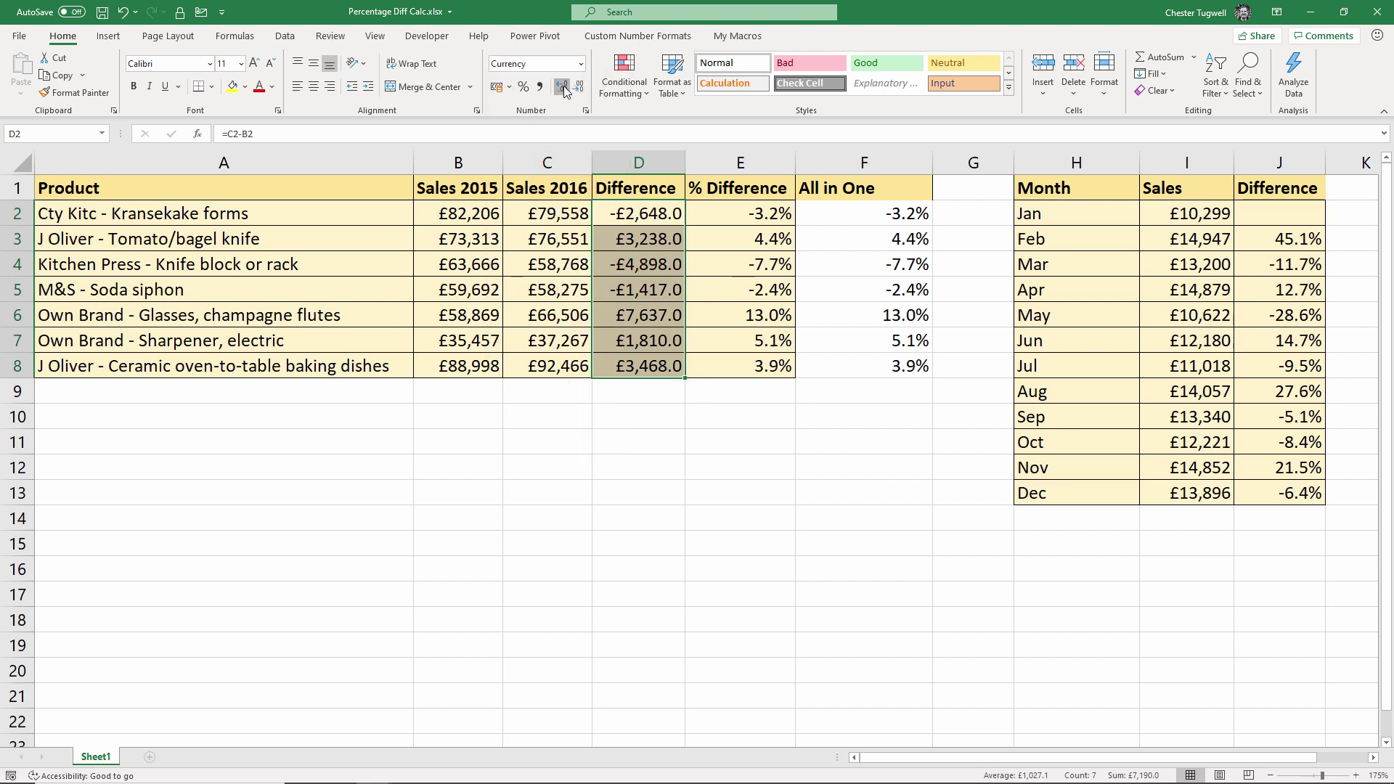
{"action": "left_click", "coordinate": [563, 87]}
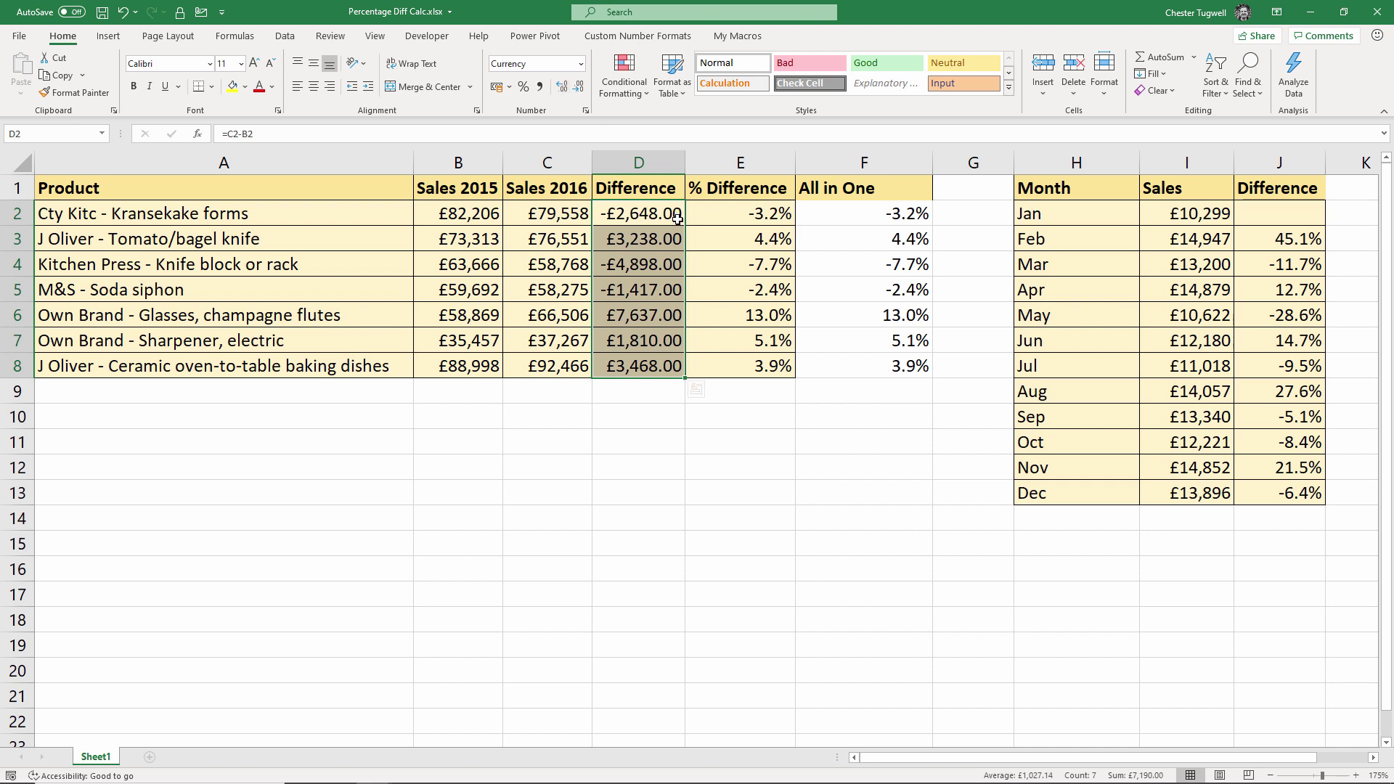
{"action": "key", "text": "ctrl+shift+4"}
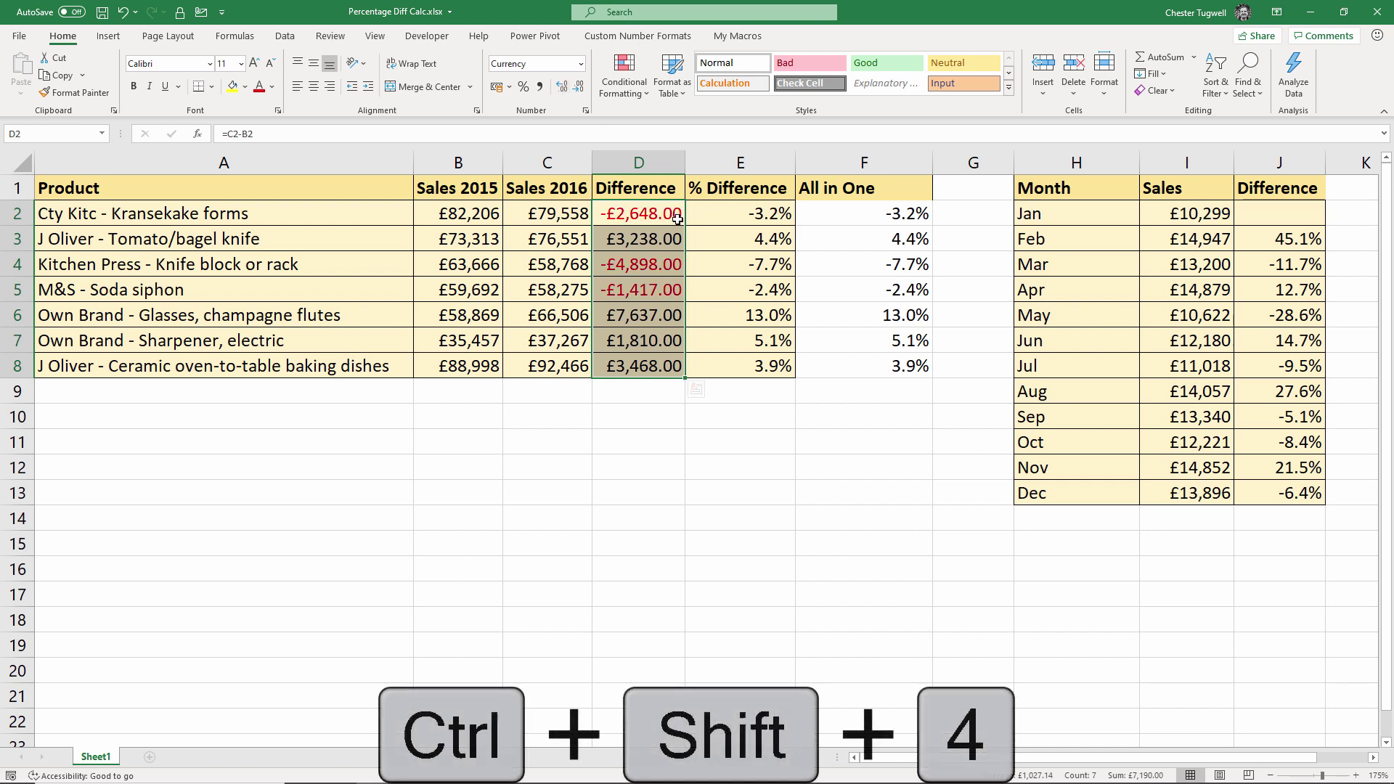
{"action": "left_click", "coordinate": [577, 88]}
{"action": "left_click", "coordinate": [577, 88]}
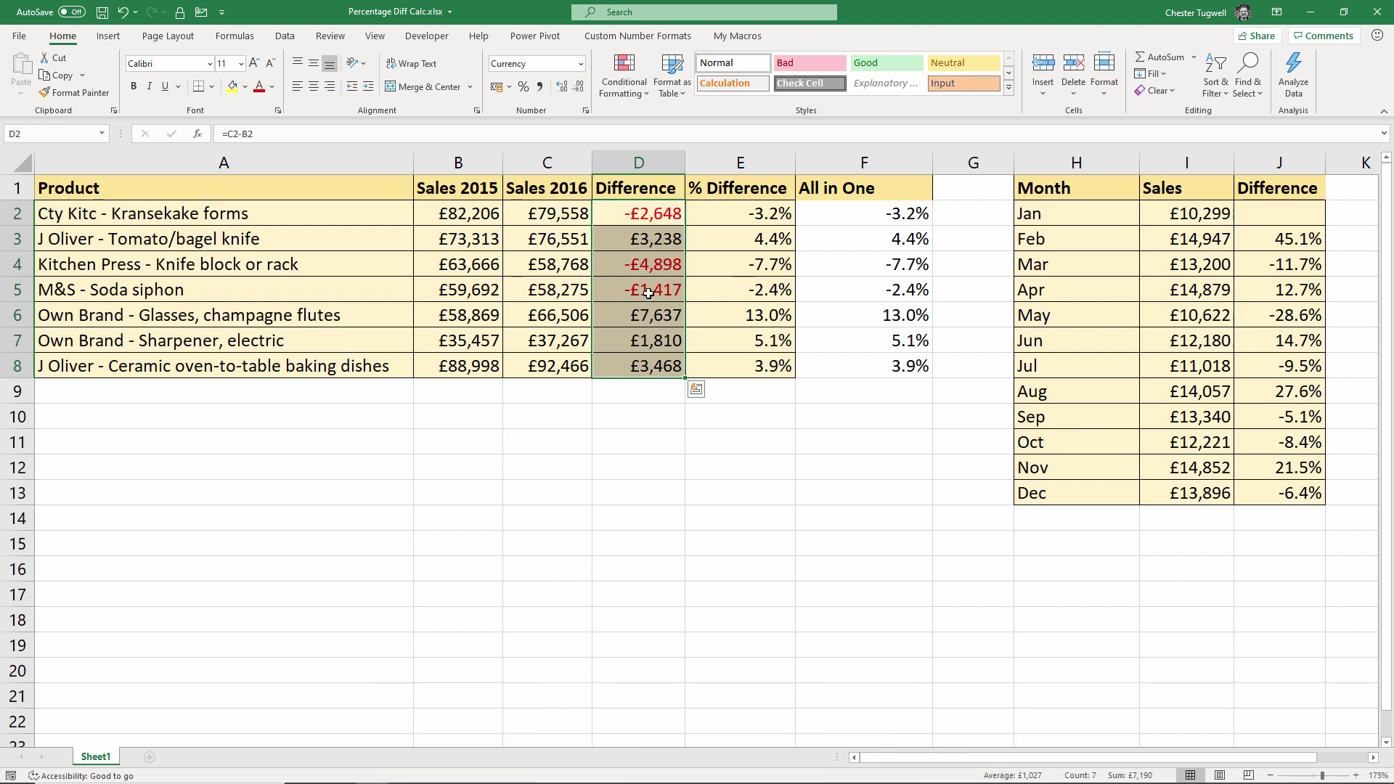
Select E2:E8 and open Format Cells, then cancel it
{"action": "left_click_drag", "start_coordinate": [761, 215], "coordinate": [755, 361]}
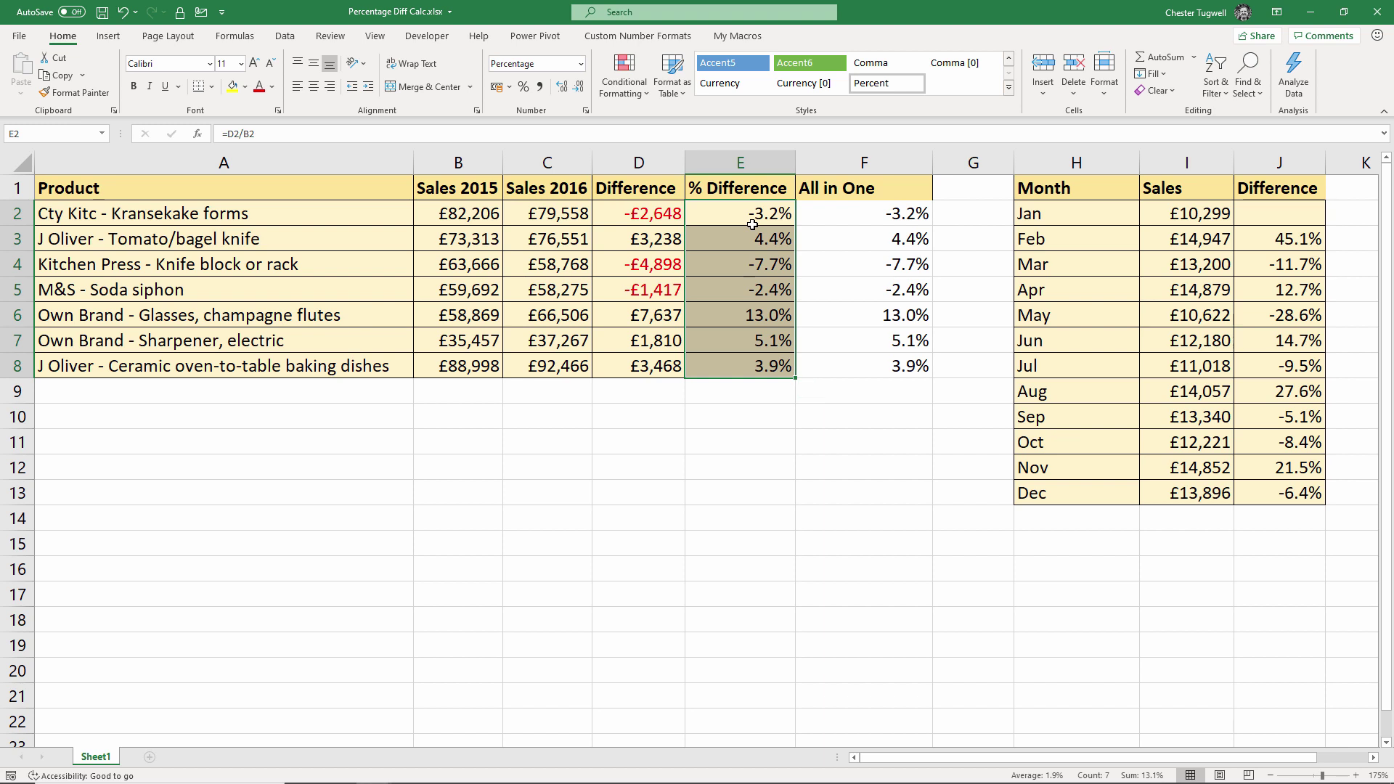
{"action": "right_click", "coordinate": [752, 225]}
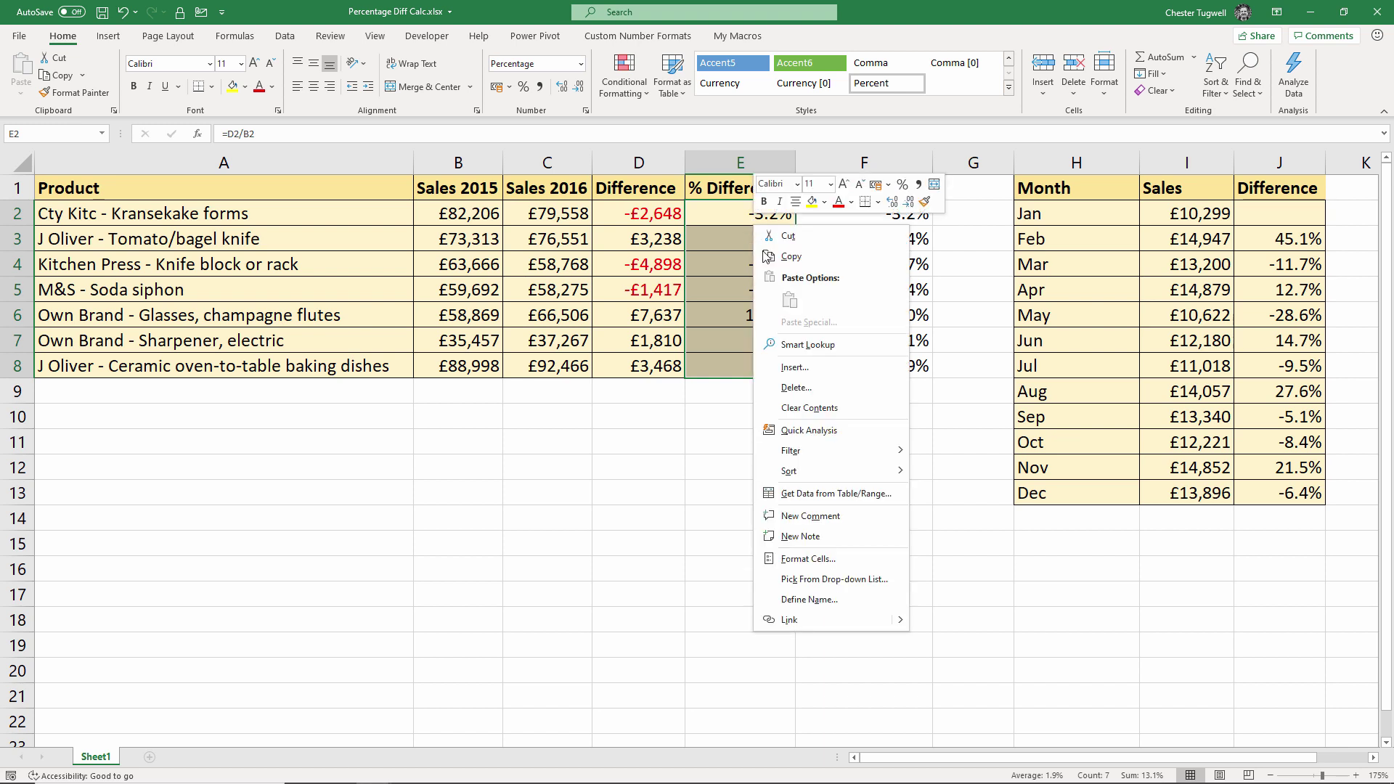
{"action": "left_click", "coordinate": [805, 560]}
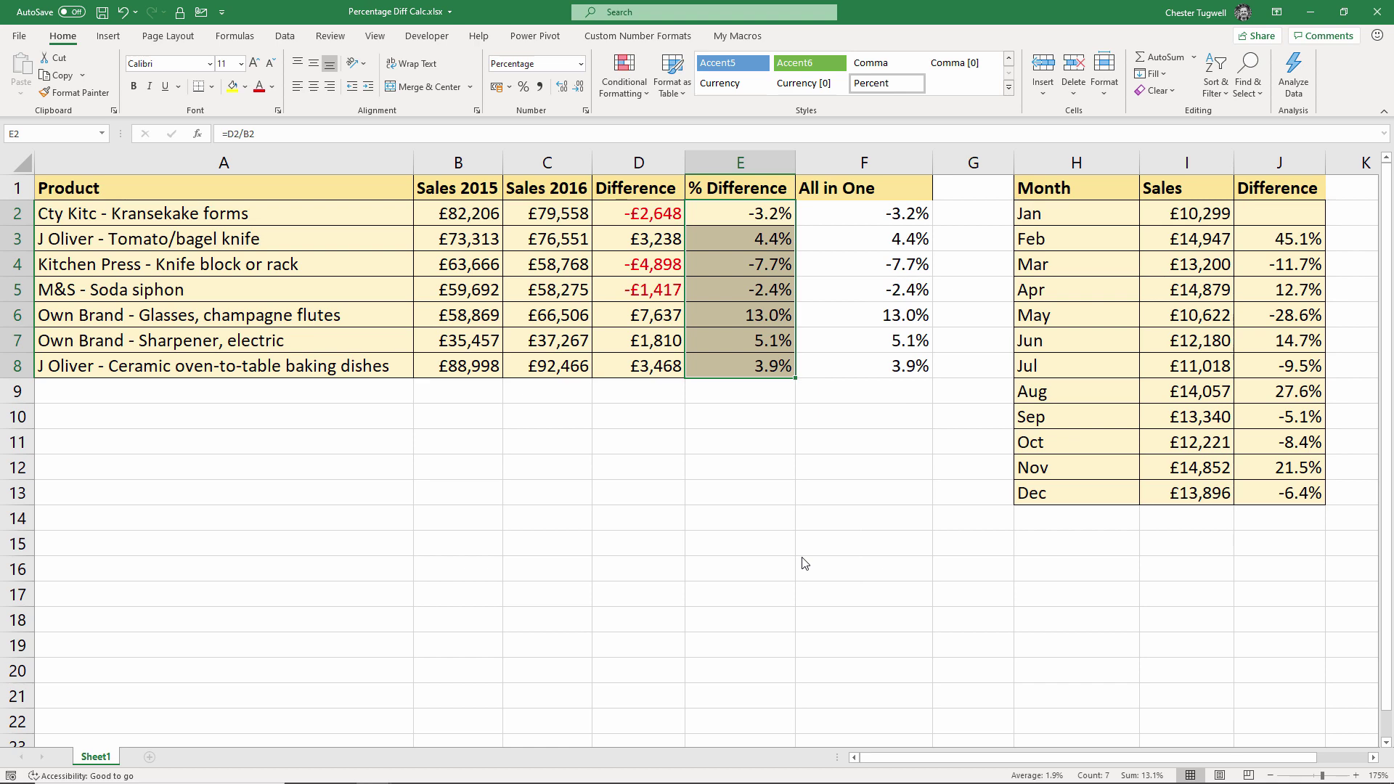
{"action": "left_click_drag", "start_coordinate": [739, 385], "coordinate": [640, 215]}
{"action": "left_click", "coordinate": [866, 534]}
Reopen Format Cells with Ctrl+1, check Currency and Percentage, then choose Custom
{"action": "key", "text": "ctrl+1"}
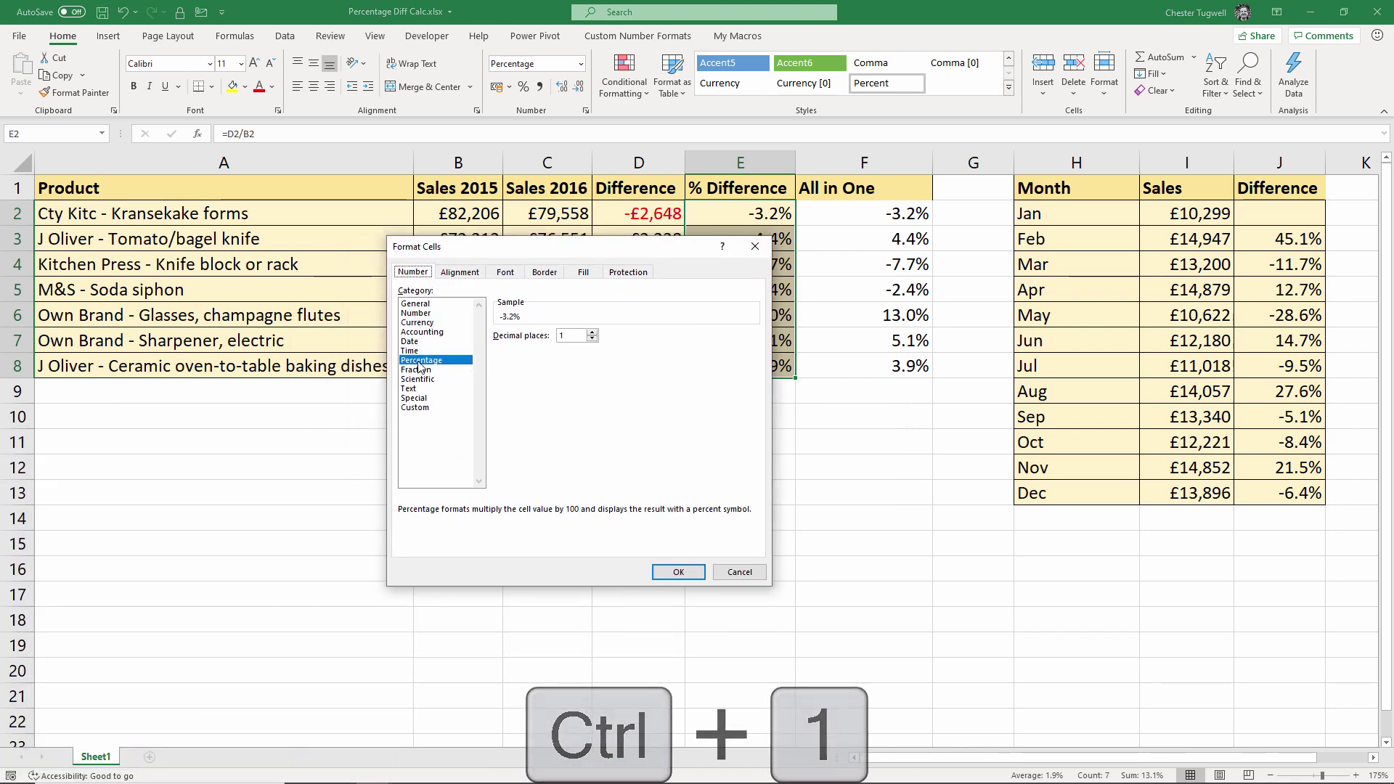
{"action": "left_click", "coordinate": [425, 322]}
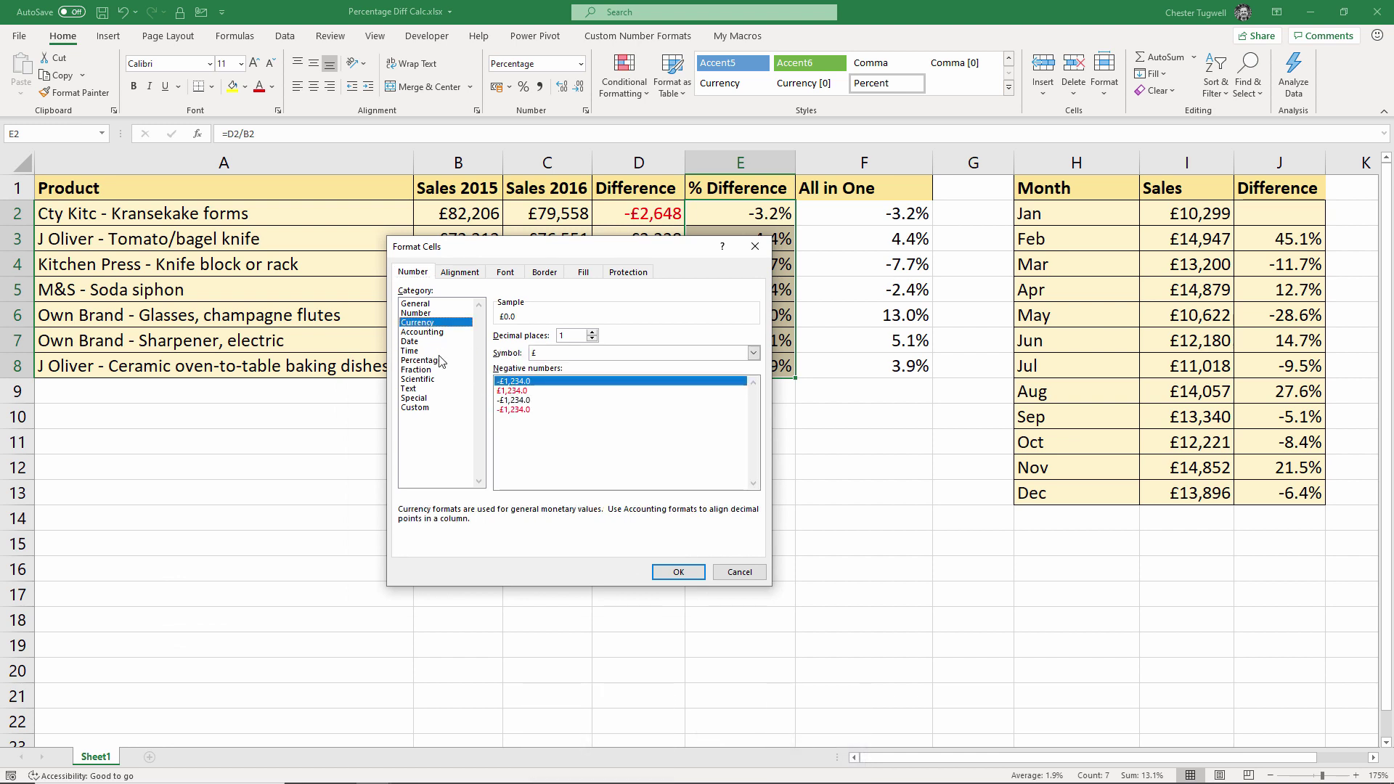
{"action": "left_click", "coordinate": [425, 361]}
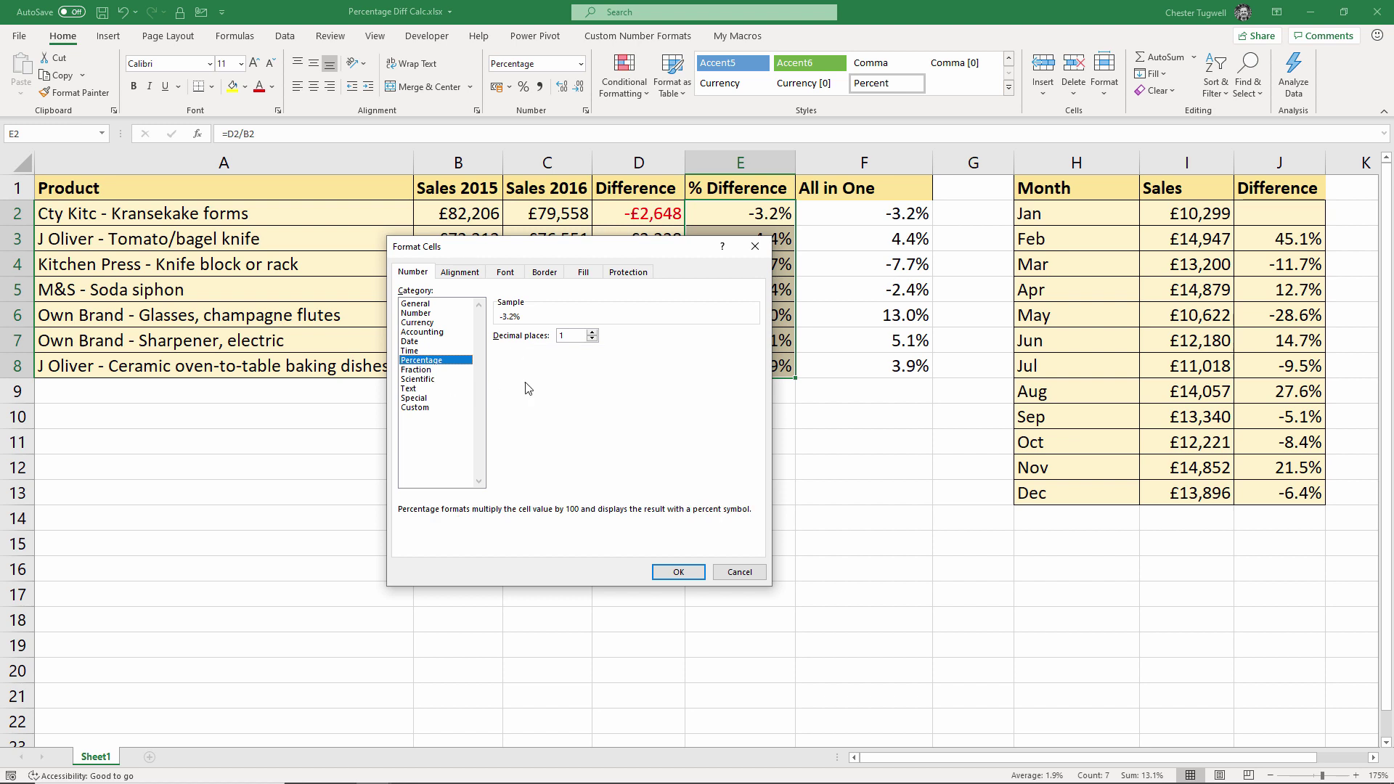
{"action": "left_click", "coordinate": [419, 408]}
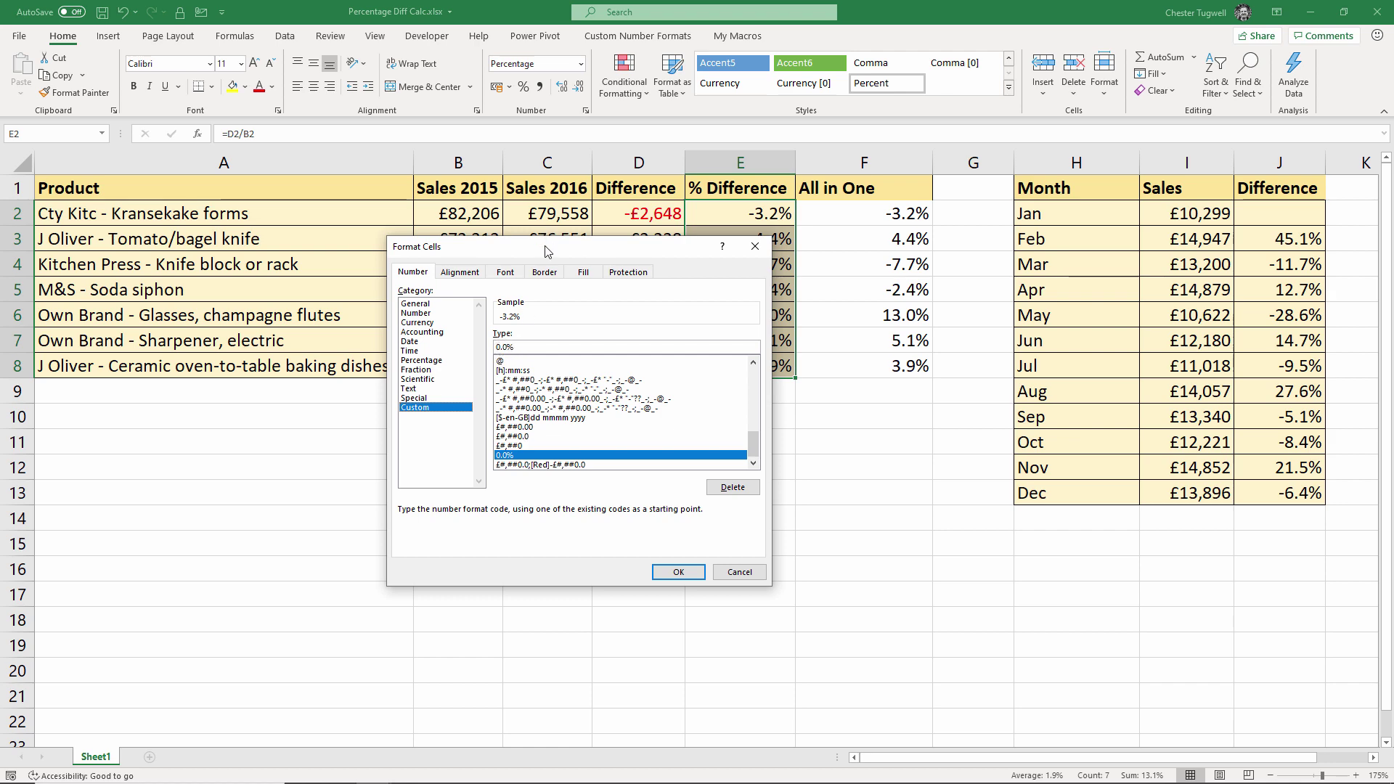
Change the custom format code to 0.0%;[Red]0.0% and apply it
{"action": "left_click_drag", "start_coordinate": [543, 248], "coordinate": [623, 327]}
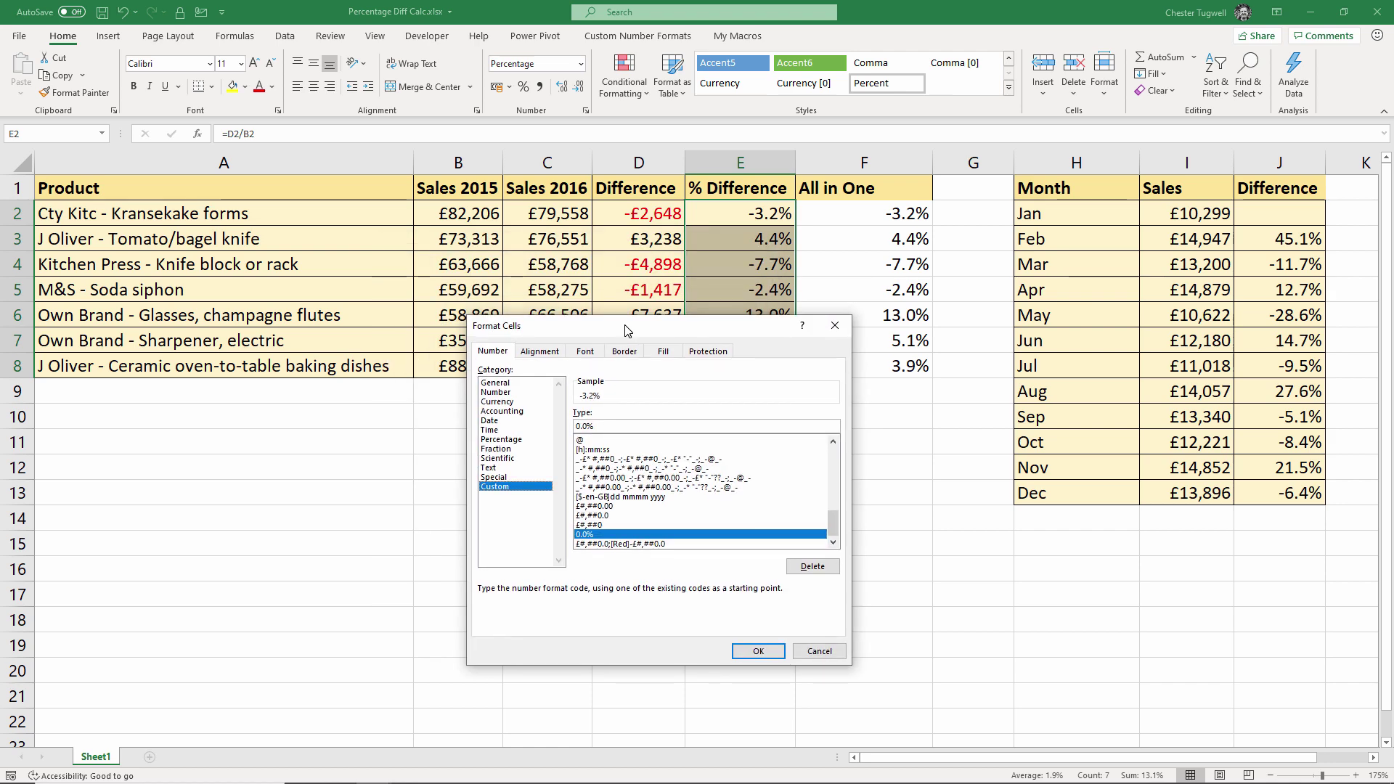
{"action": "left_click", "coordinate": [606, 426]}
{"action": "type", "text": ";"}
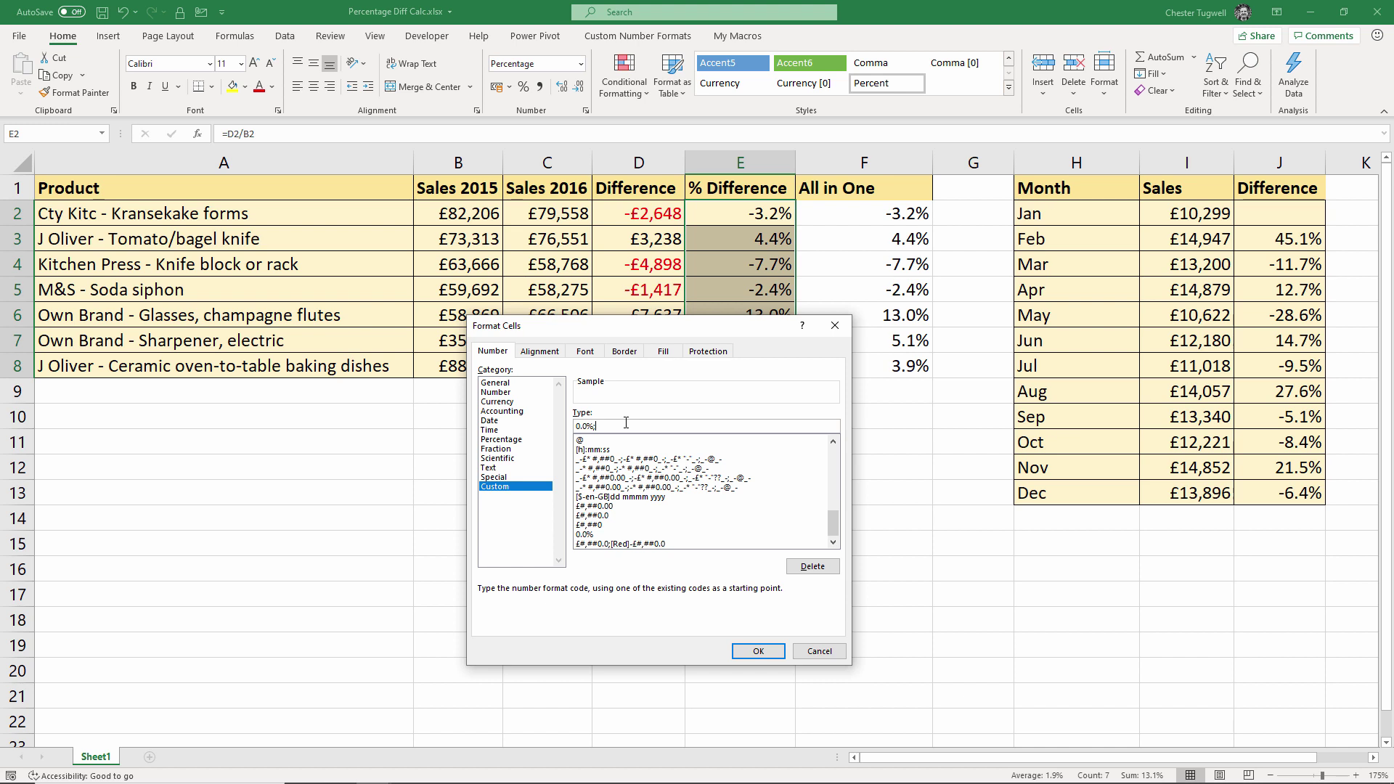
{"action": "type", "text": "ed"}
{"action": "key", "text": "BackSpace"}
{"action": "key", "text": "BackSpace"}
{"action": "key", "text": "BackSpace"}
{"action": "type", "text": "[Red]0"}
{"action": "left_click_drag", "start_coordinate": [596, 426], "coordinate": [641, 426]}
{"action": "left_click", "coordinate": [755, 651]}
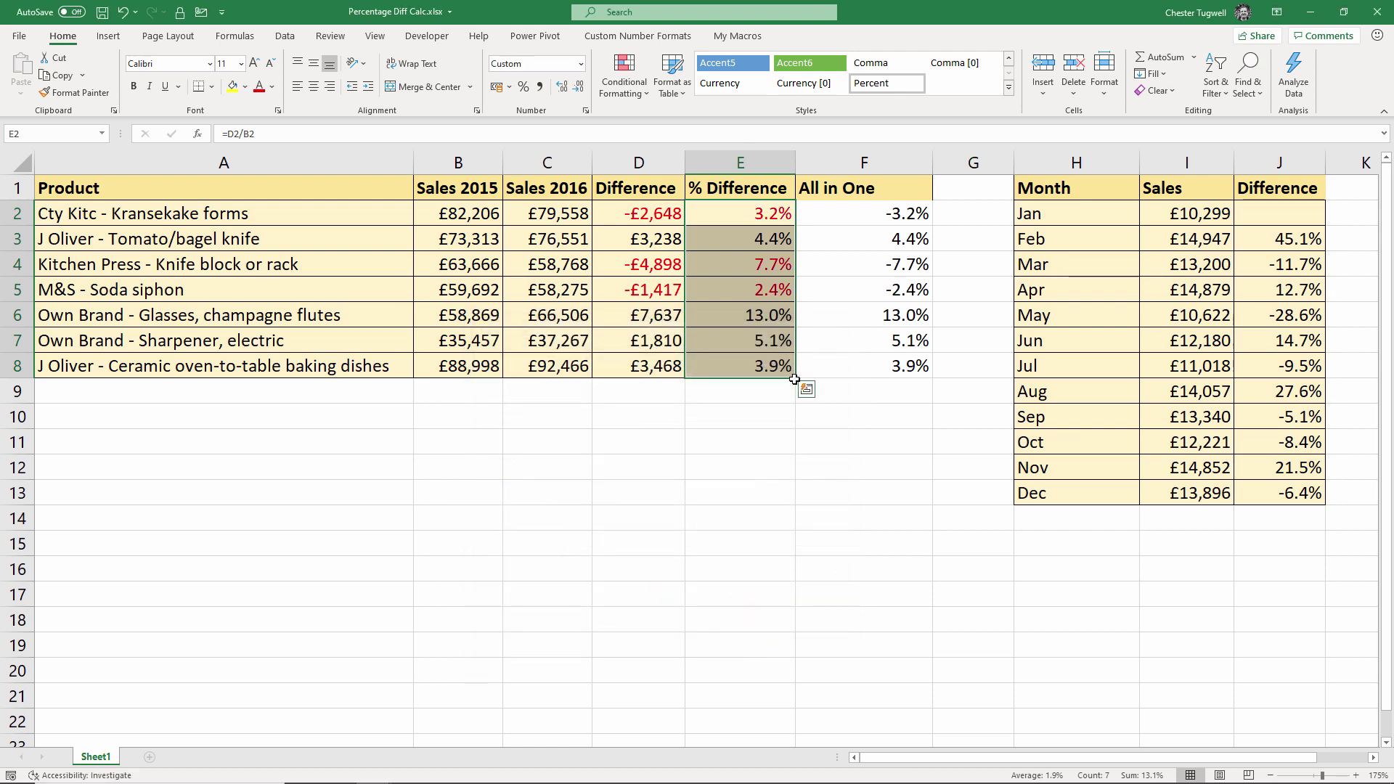
Select J3:J13 and start a Less Than highlight rule with the value 0
{"action": "left_click", "coordinate": [1371, 757]}
{"action": "left_click", "coordinate": [1371, 758]}
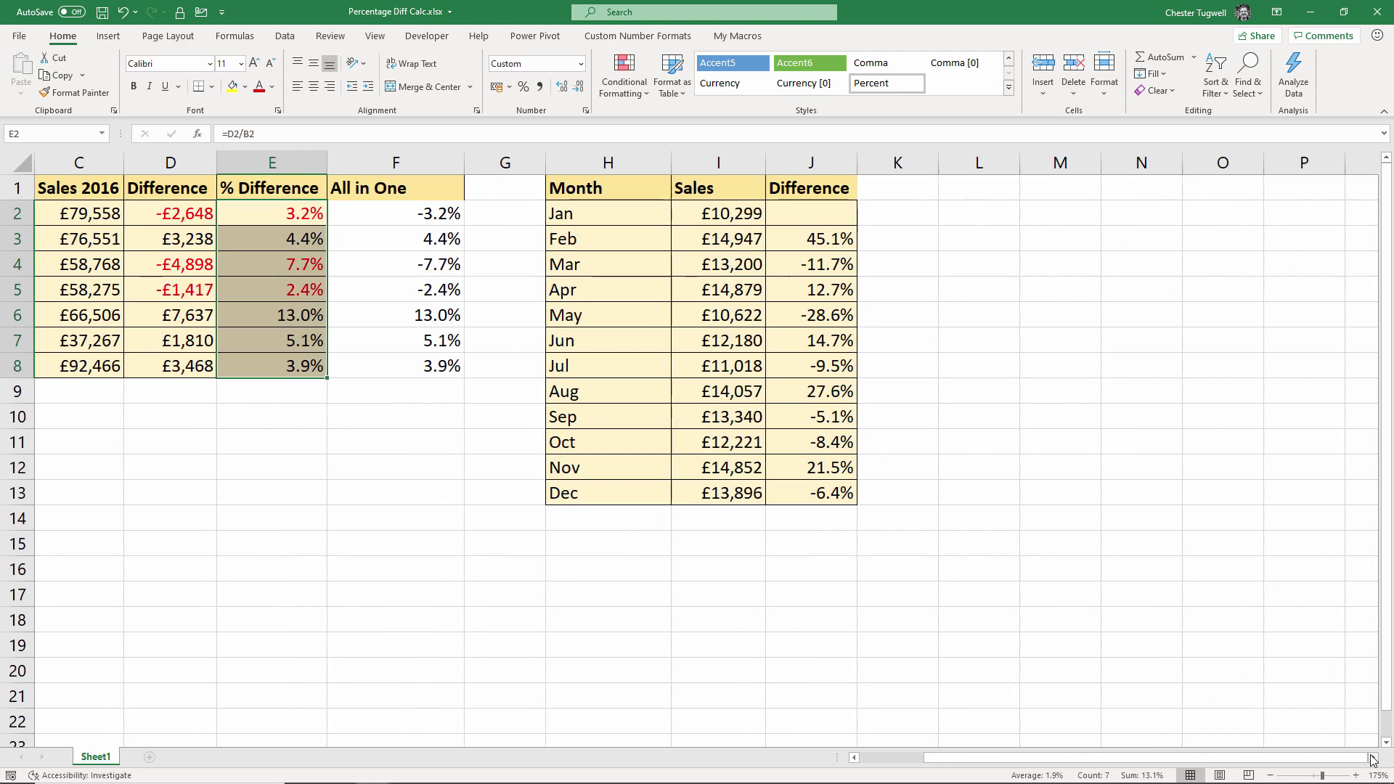
{"action": "left_click_drag", "start_coordinate": [799, 239], "coordinate": [805, 493]}
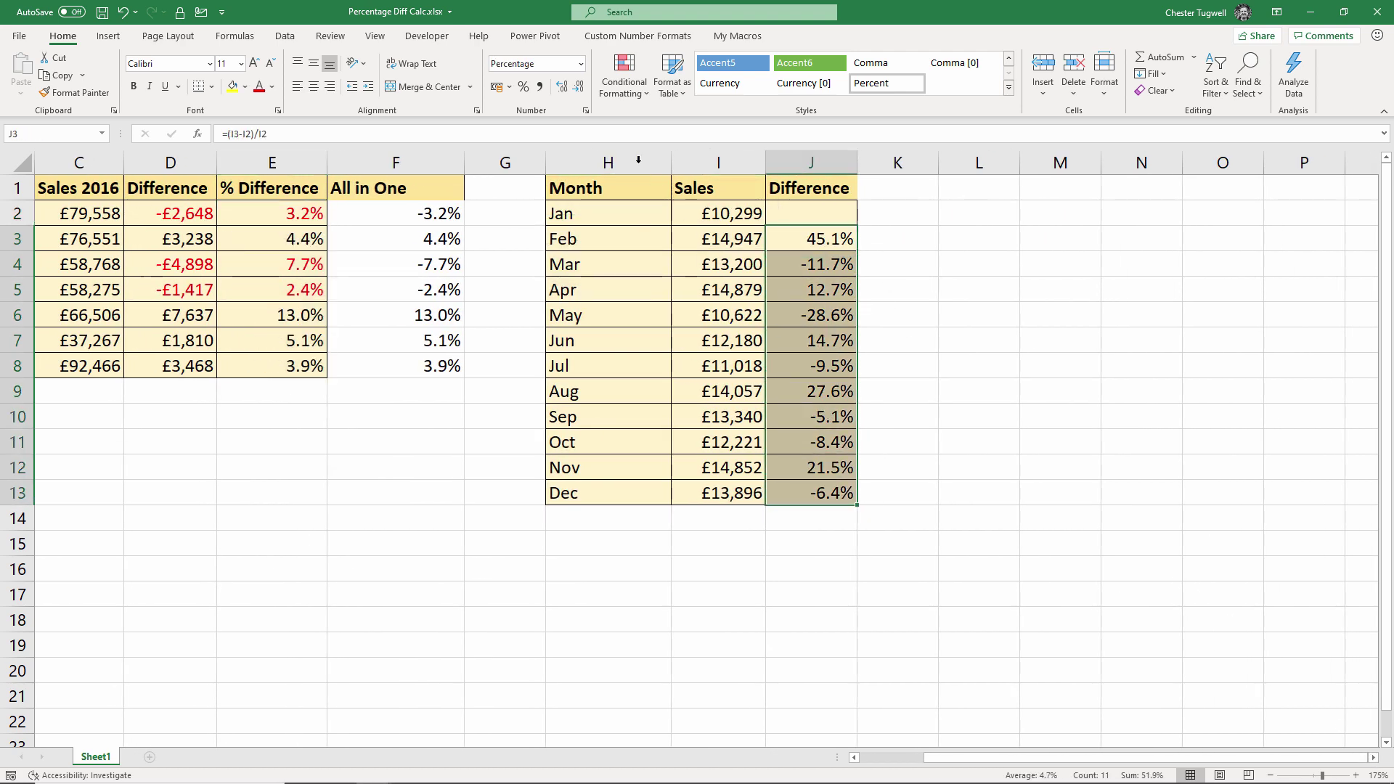
{"action": "left_click", "coordinate": [628, 94]}
{"action": "mouse_move", "coordinate": [652, 129]}
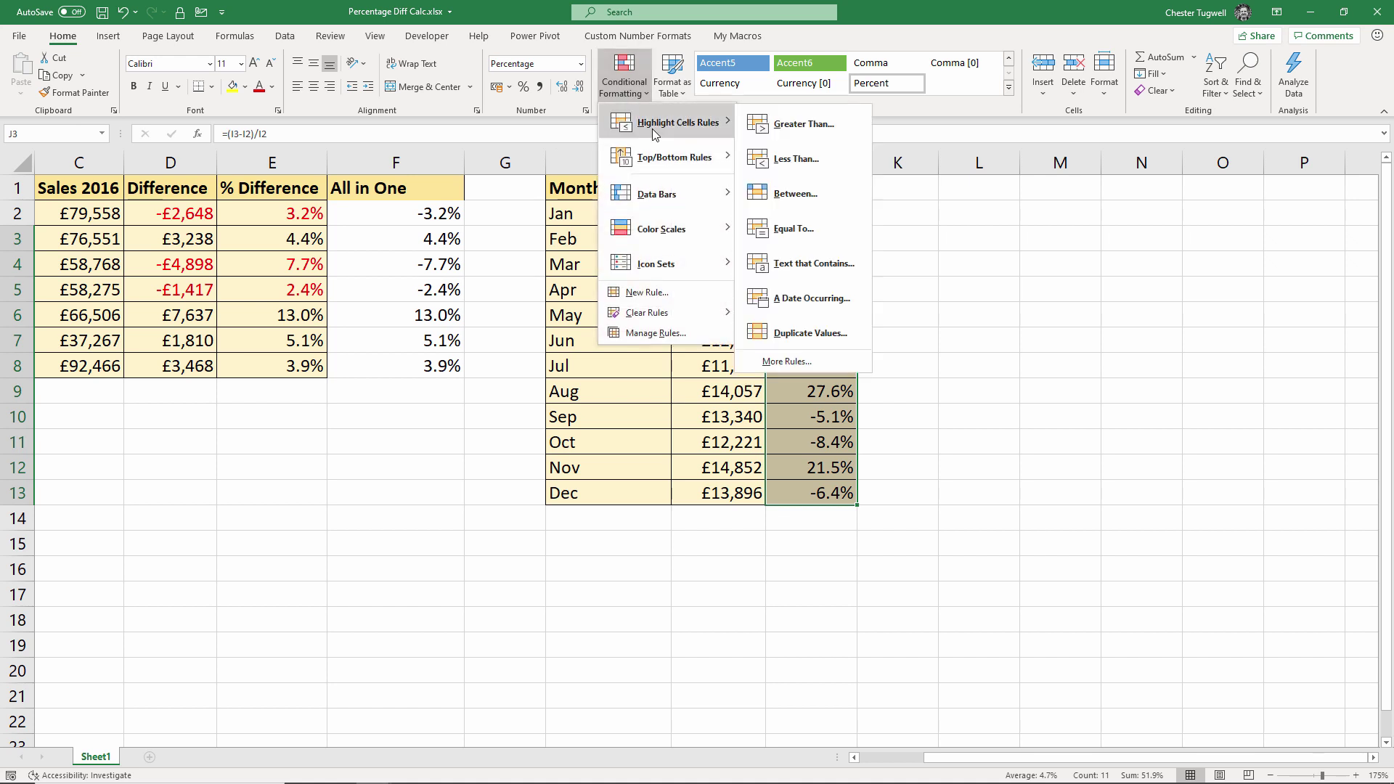
{"action": "left_click", "coordinate": [851, 161]}
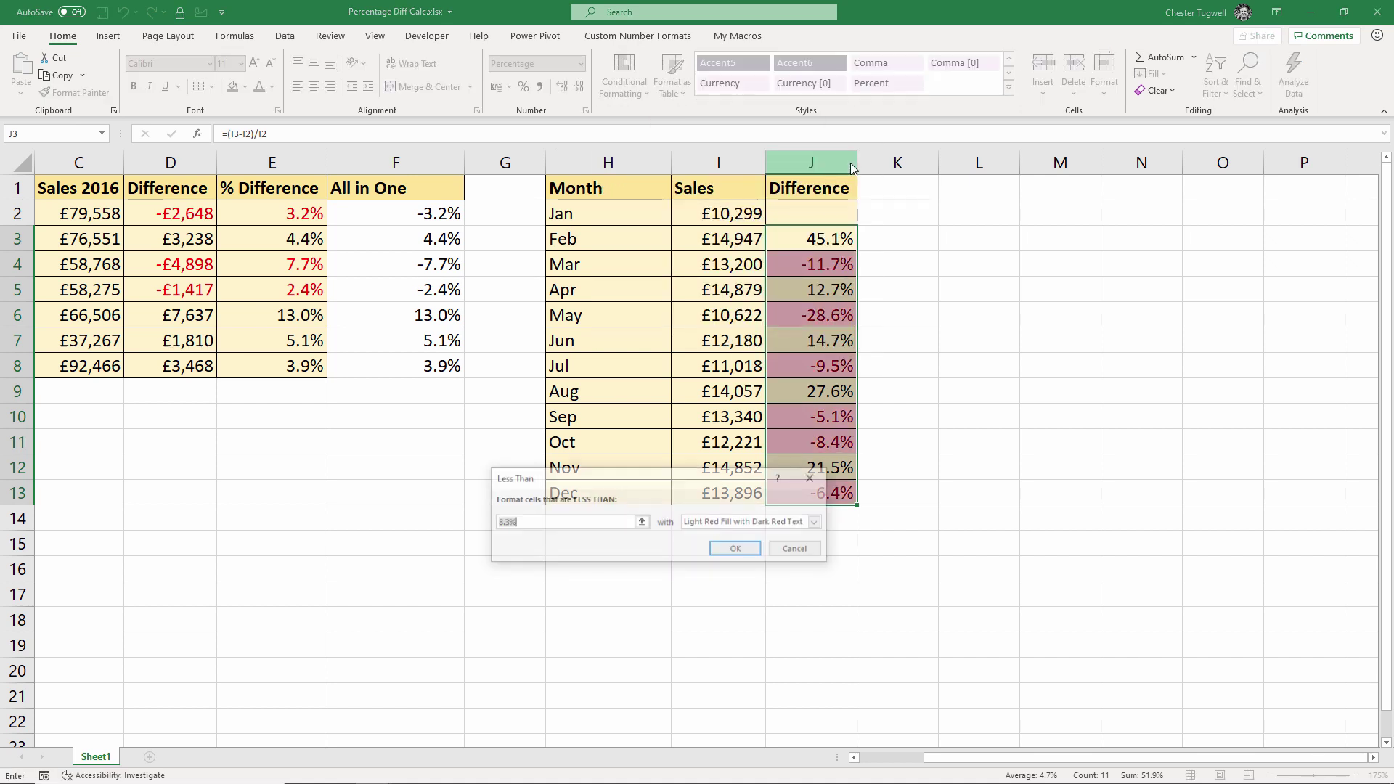
{"action": "type", "text": "0"}
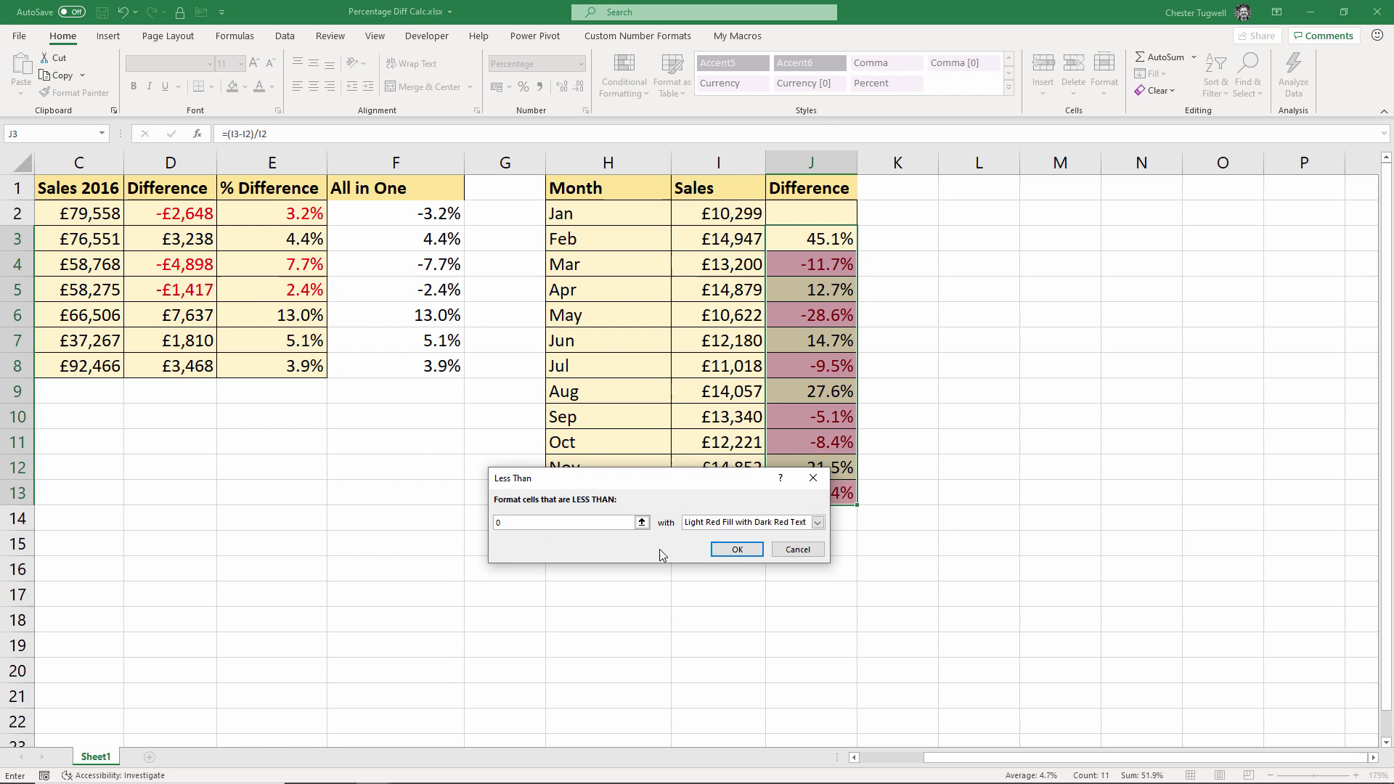
Give the rule a custom format of no fill and red font, and apply it
{"action": "left_click", "coordinate": [818, 523]}
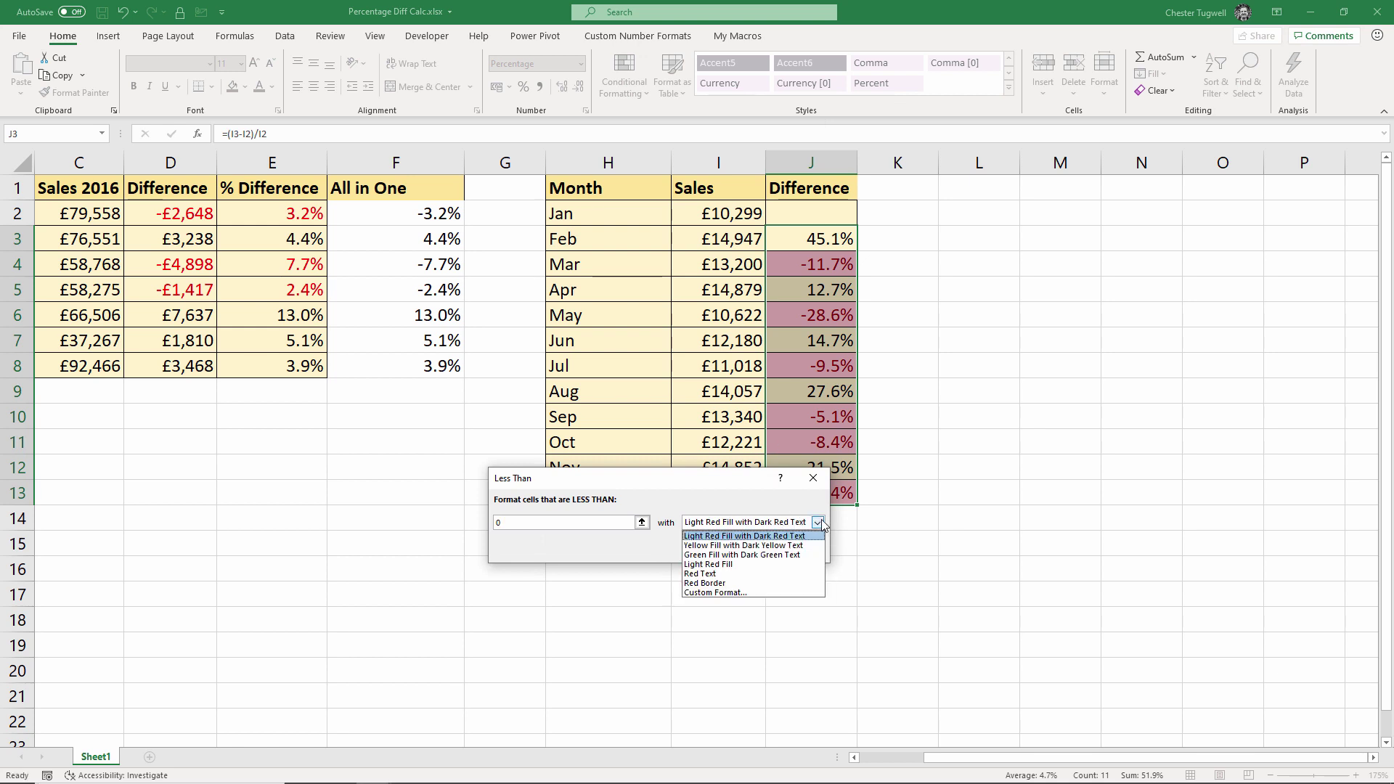
{"action": "left_click", "coordinate": [710, 593]}
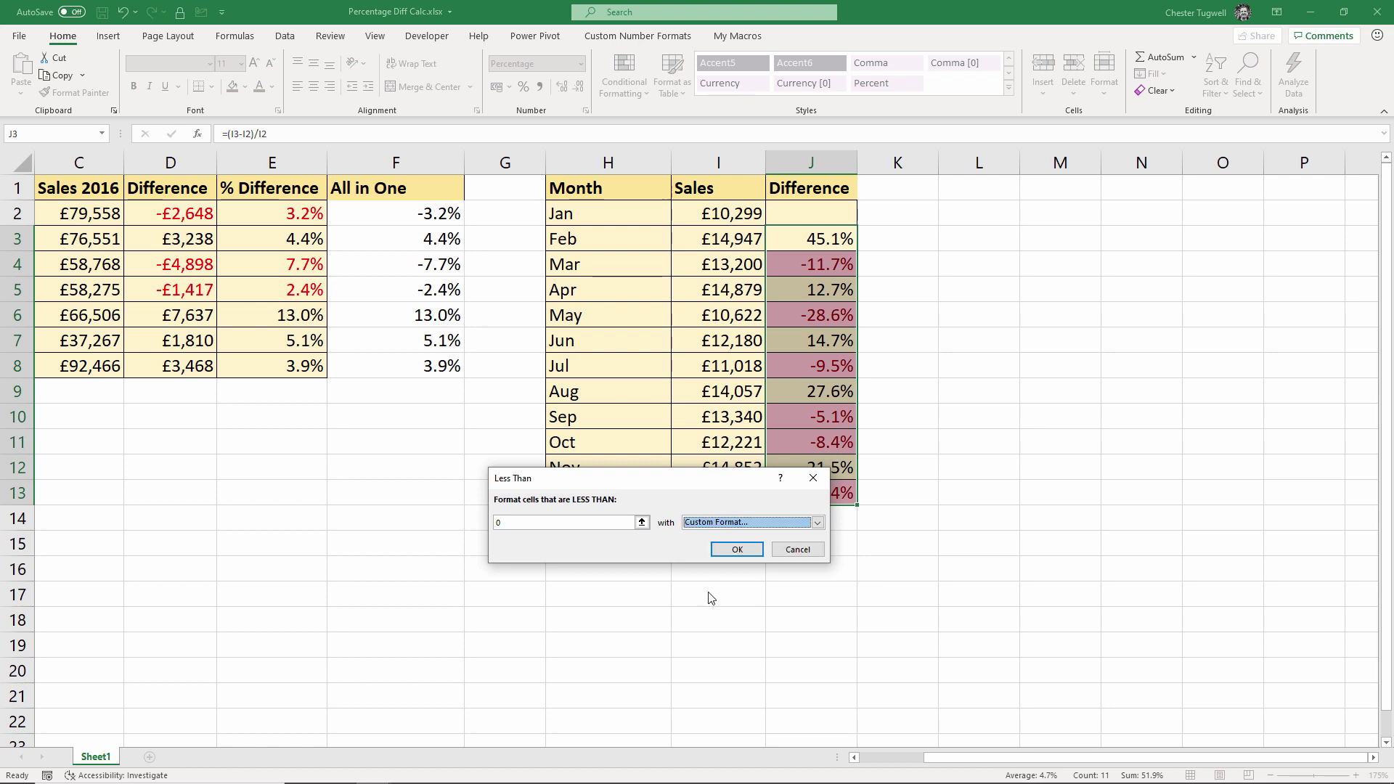
{"action": "left_click", "coordinate": [612, 338]}
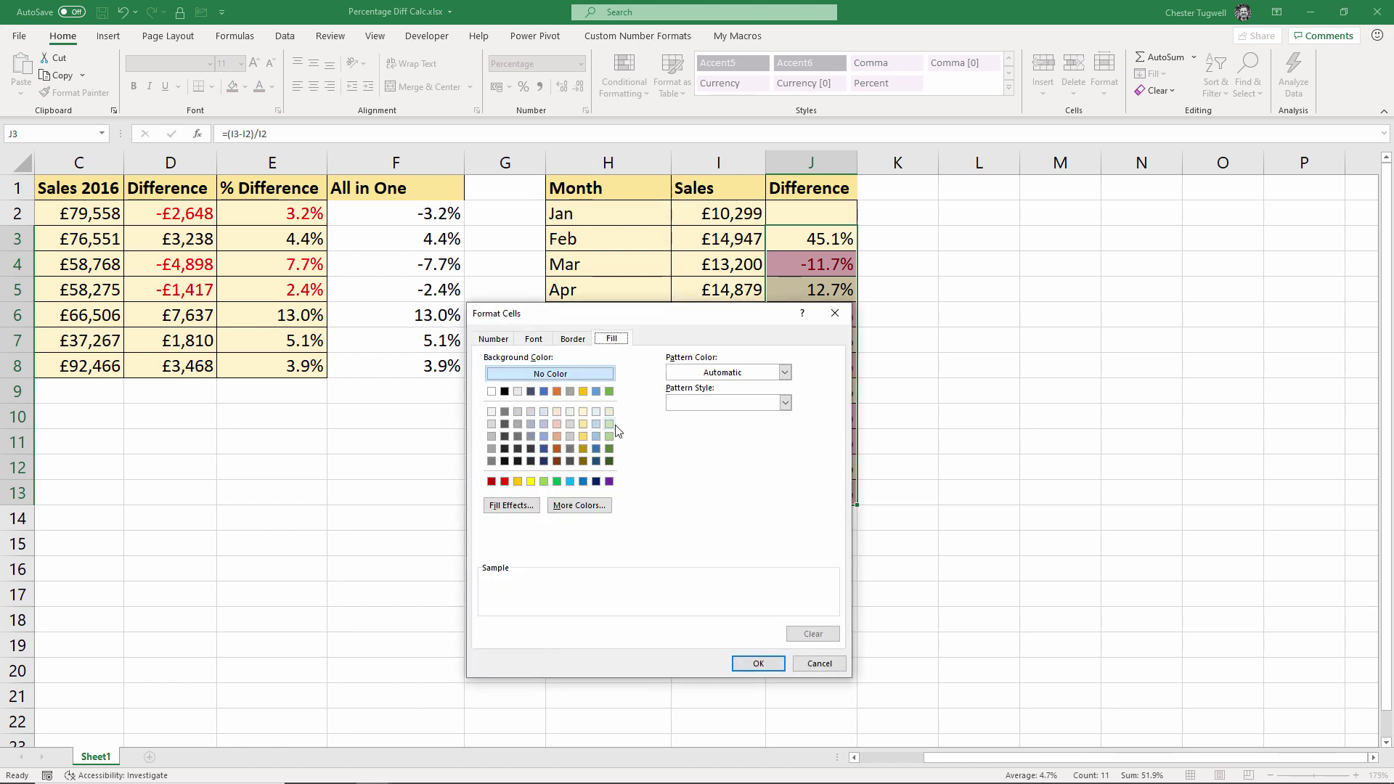
{"action": "left_click", "coordinate": [541, 375]}
{"action": "left_click", "coordinate": [535, 339]}
{"action": "left_click", "coordinate": [757, 460]}
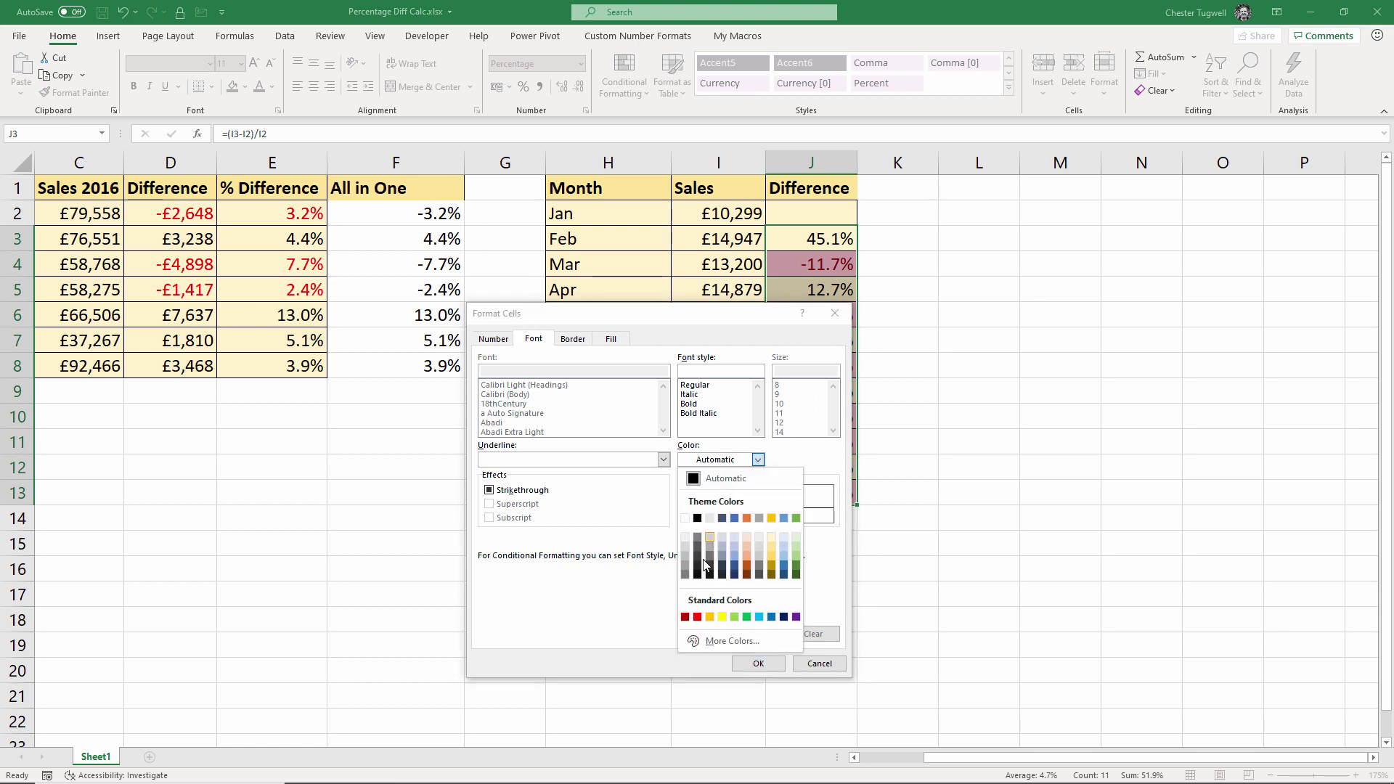
{"action": "left_click", "coordinate": [698, 617]}
{"action": "left_click", "coordinate": [754, 656]}
{"action": "left_click", "coordinate": [741, 552]}
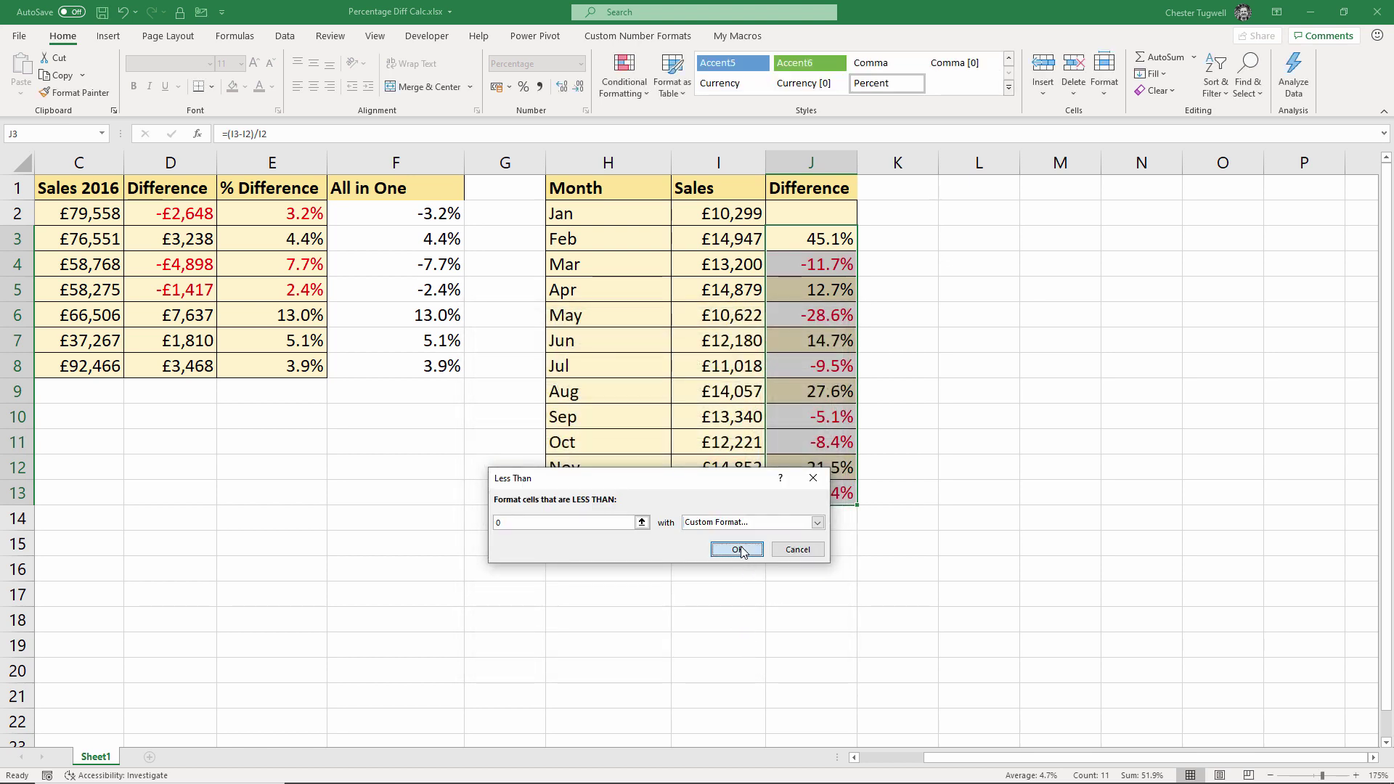
{"action": "left_click", "coordinate": [923, 319]}
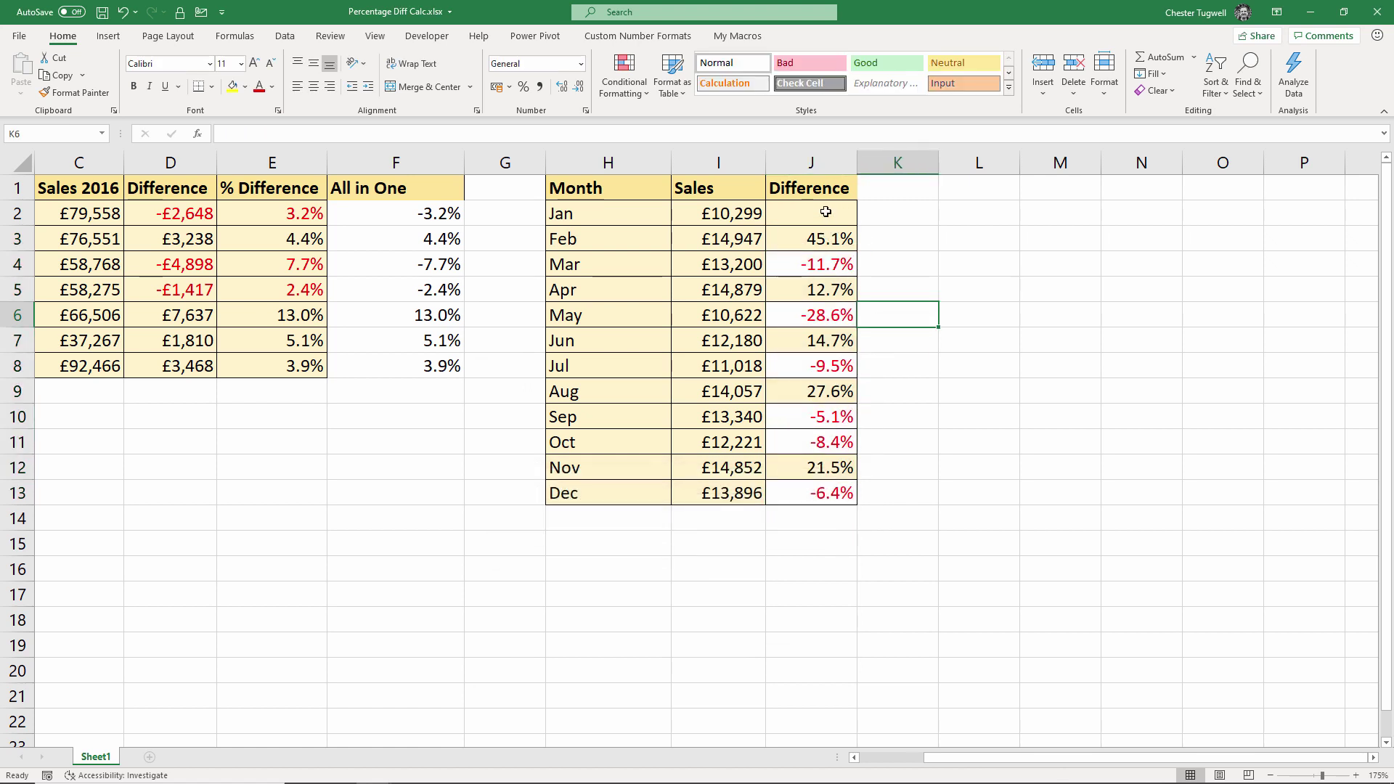
Select J2:J13 and set its fill colour to No Fill
{"action": "left_click_drag", "start_coordinate": [826, 210], "coordinate": [809, 505]}
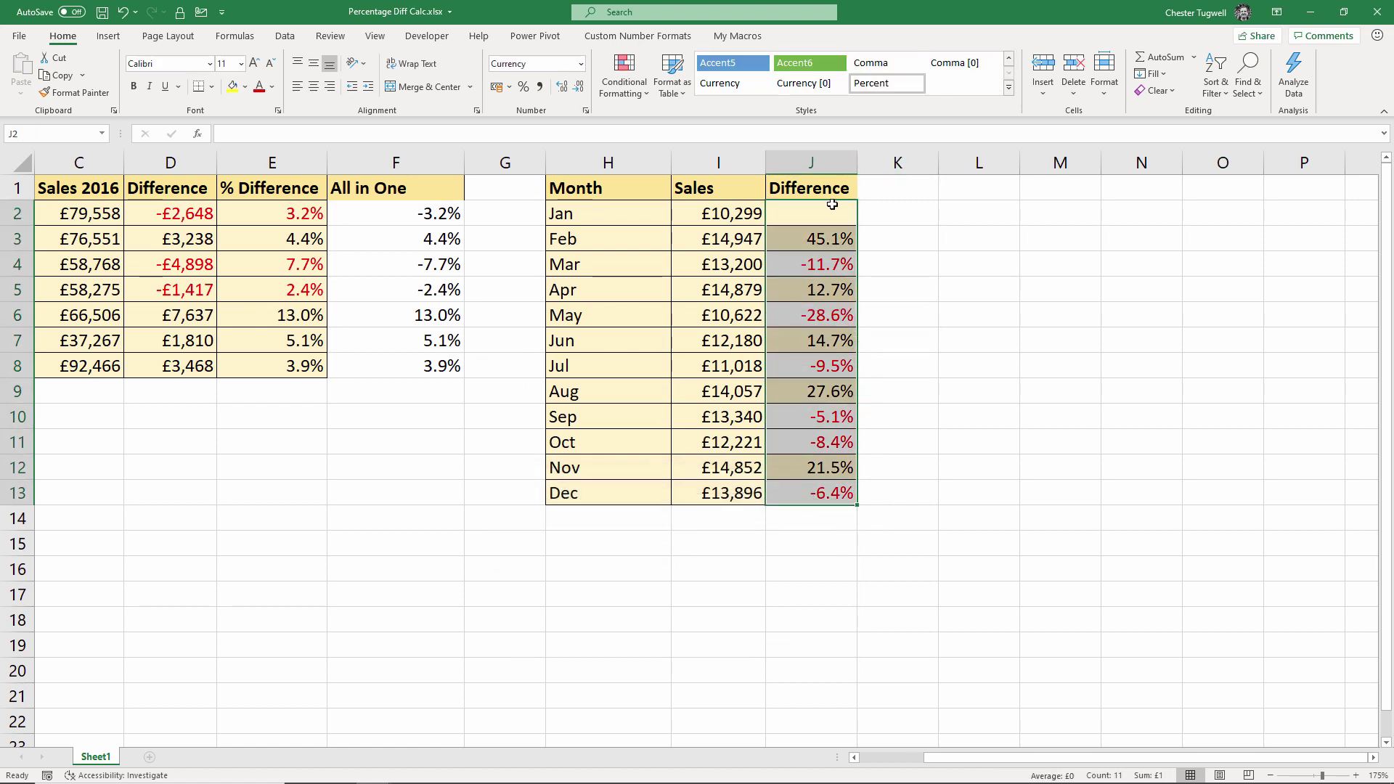
{"action": "left_click", "coordinate": [896, 275]}
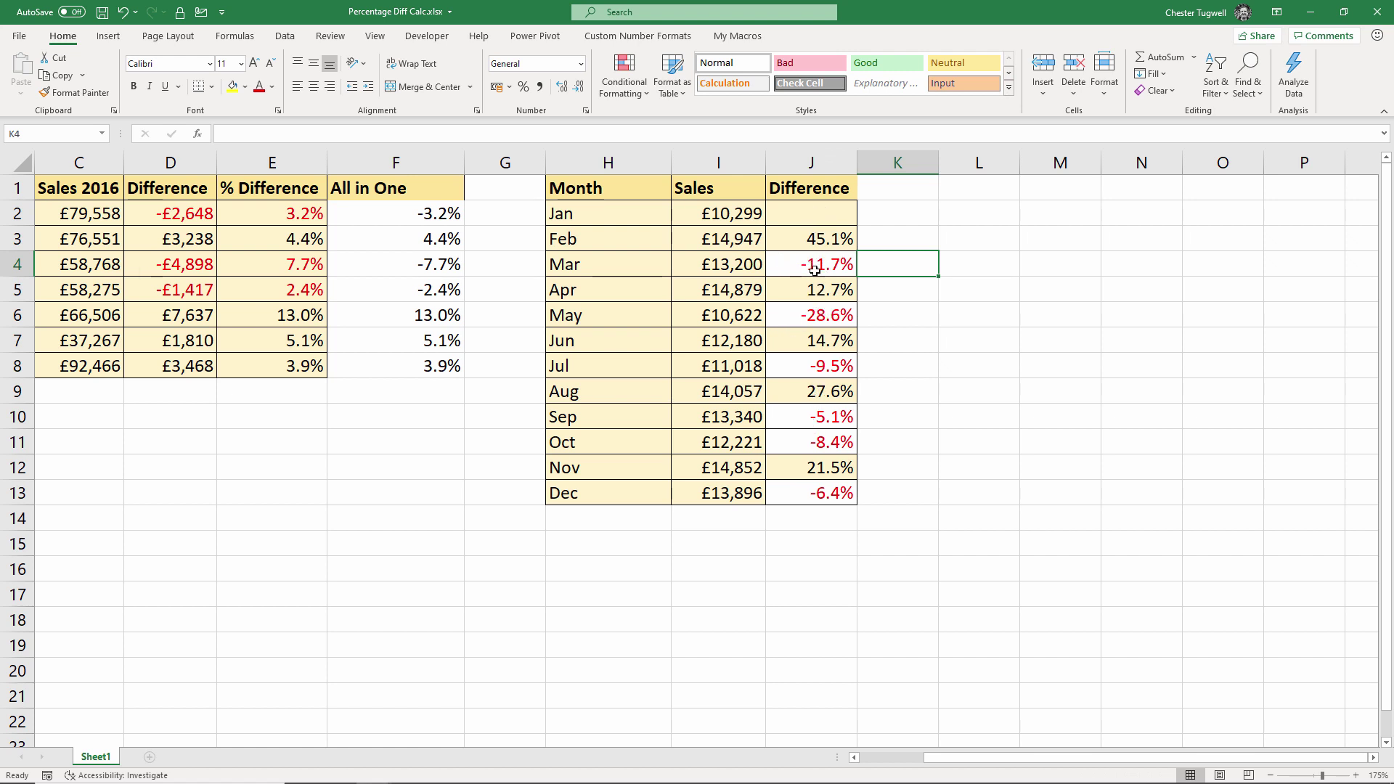
{"action": "left_click_drag", "start_coordinate": [819, 210], "coordinate": [817, 493]}
{"action": "left_click", "coordinate": [246, 87]}
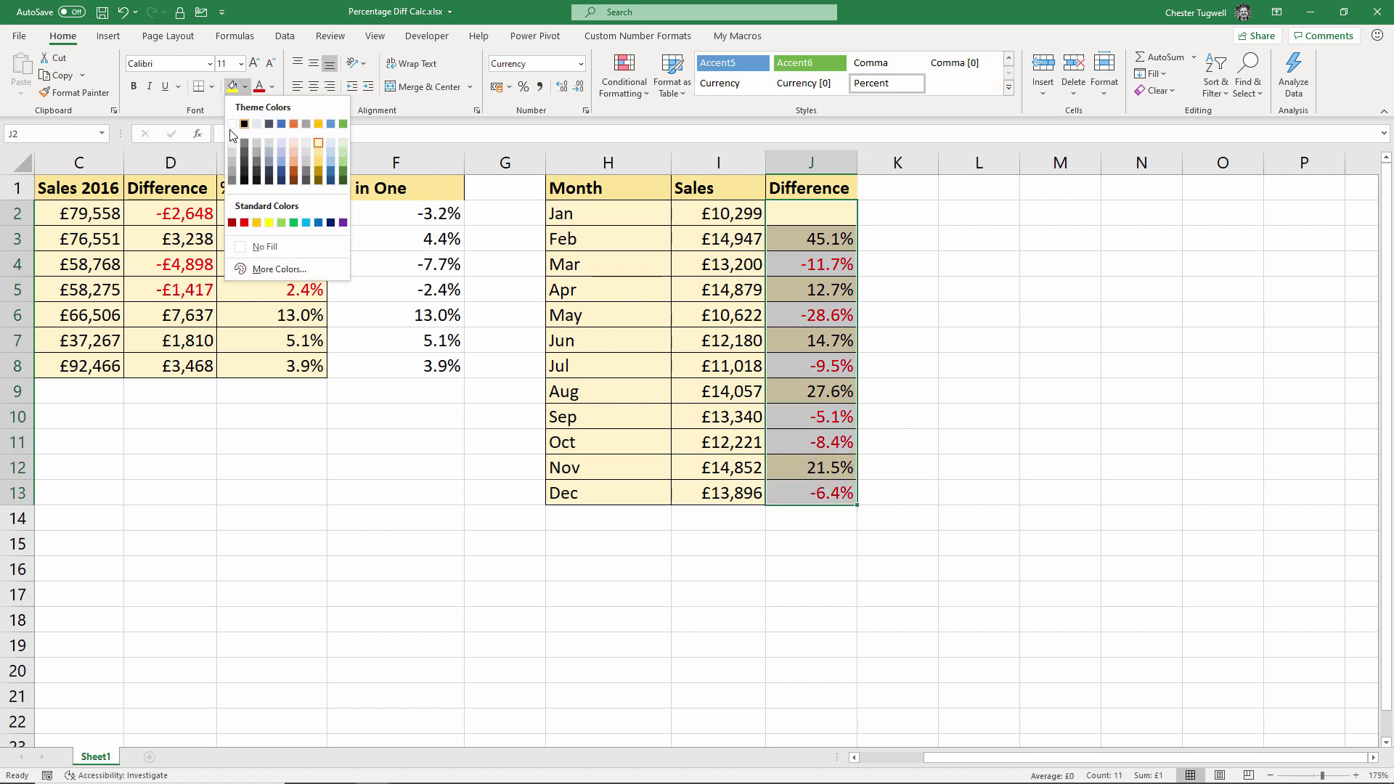
{"action": "left_click", "coordinate": [264, 248]}
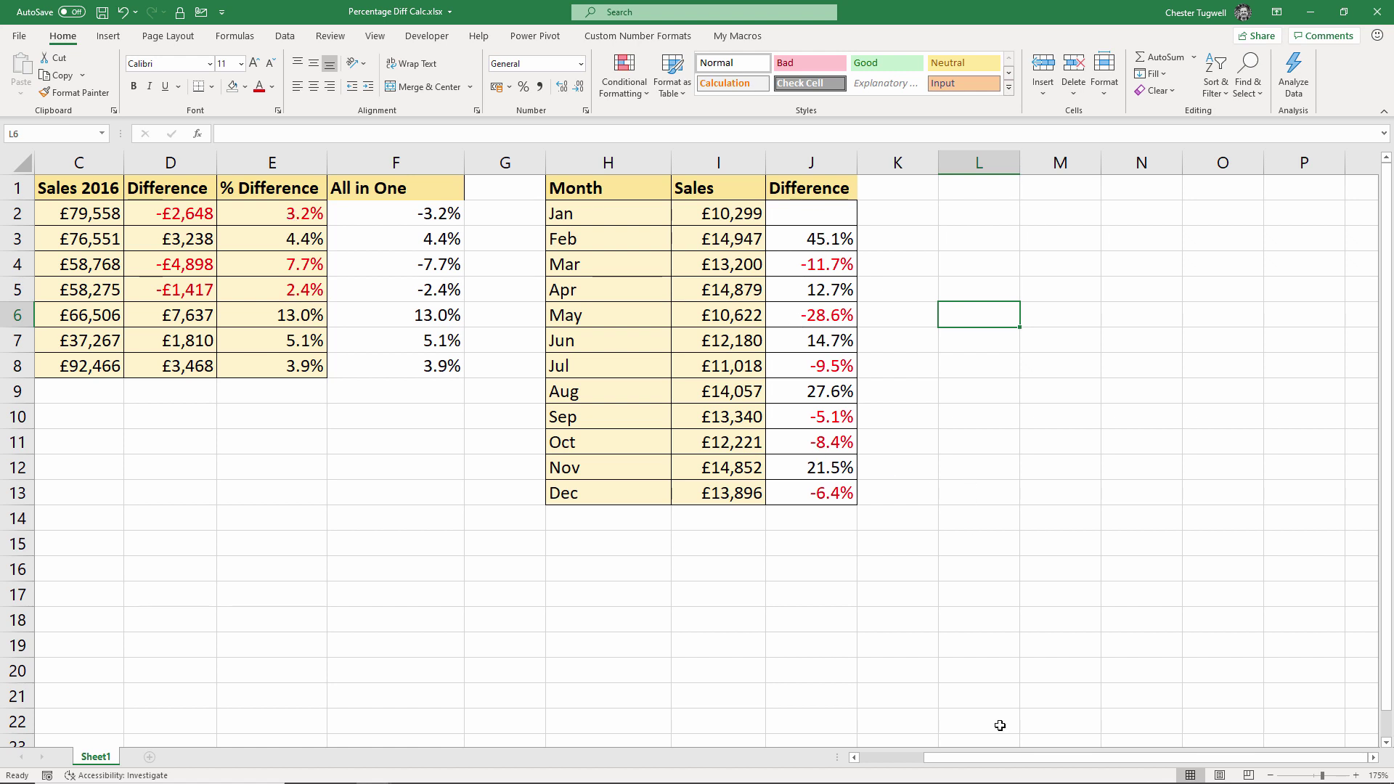
{"action": "mouse_move", "coordinate": [1044, 764]}
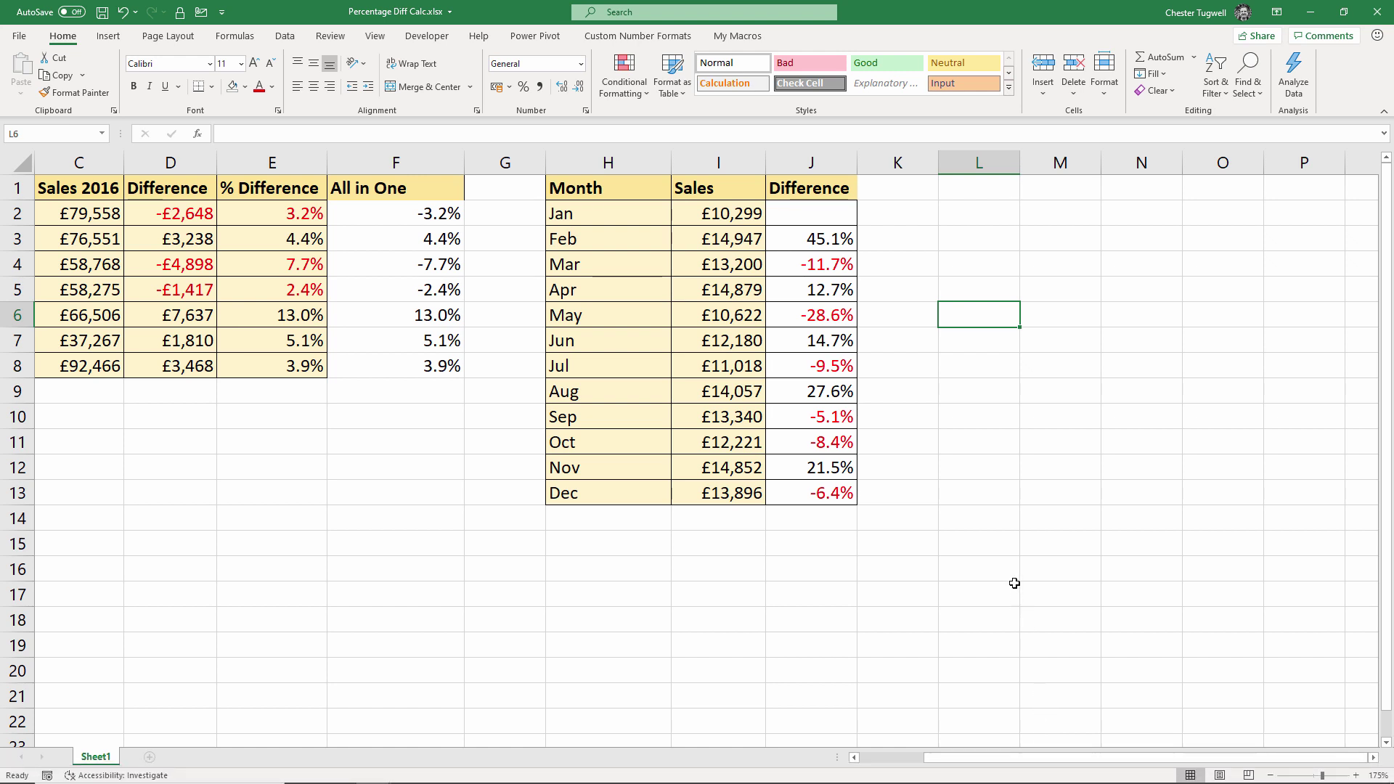